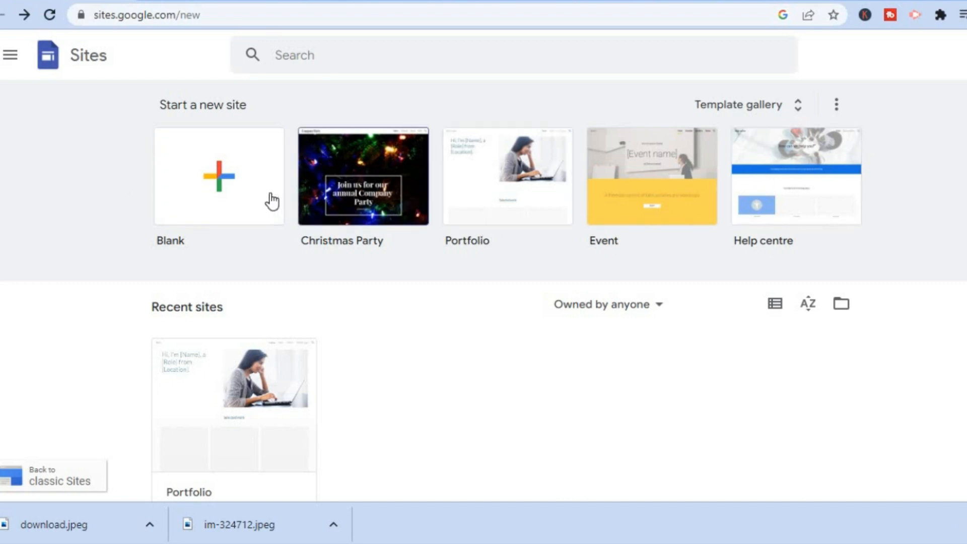
Step: Create a blank site and name it "test"
{"action": "left_click", "coordinate": [253, 192]}
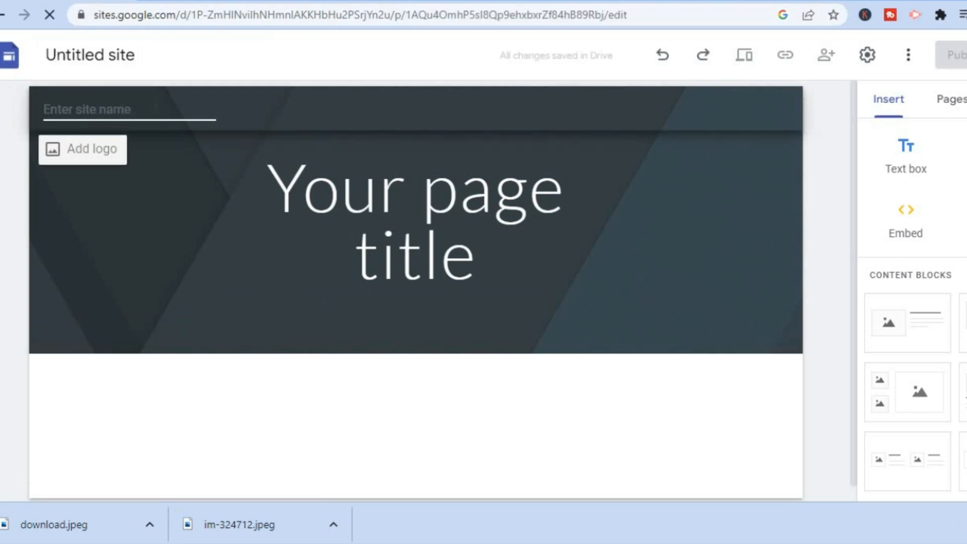
{"action": "type", "text": "test"}
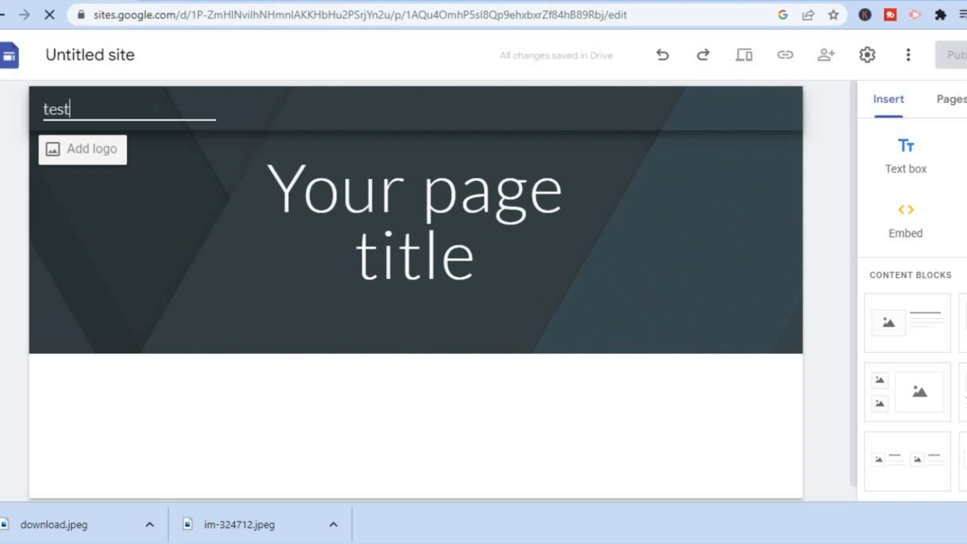
{"action": "key", "text": "Return"}
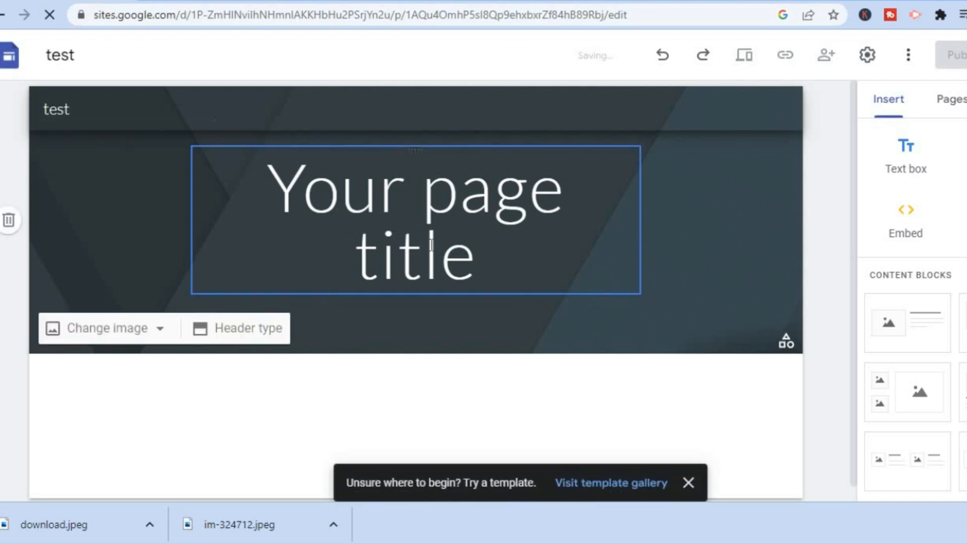
Step: Replace the header's placeholder page title with "Home"
{"action": "left_click", "coordinate": [477, 251]}
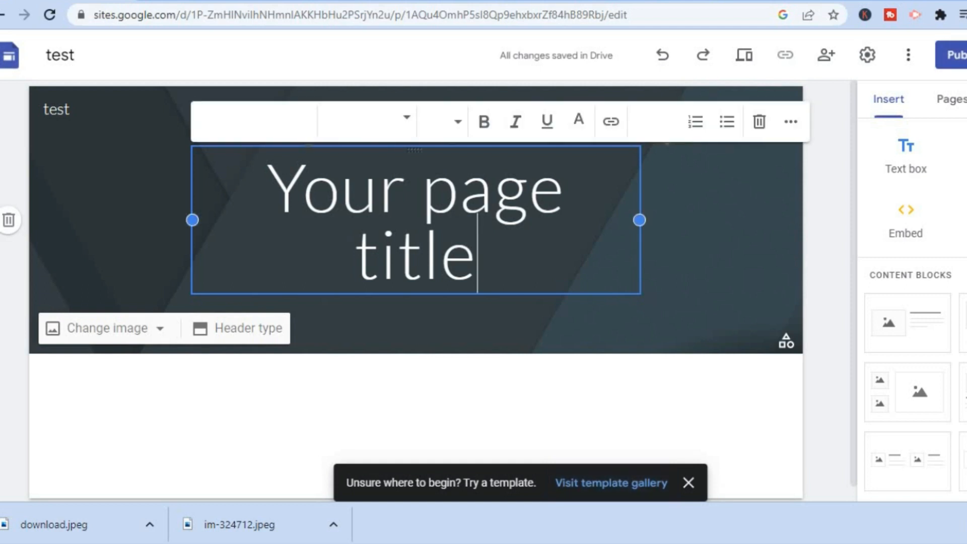
{"action": "left_click_drag", "start_coordinate": [477, 252], "coordinate": [268, 168]}
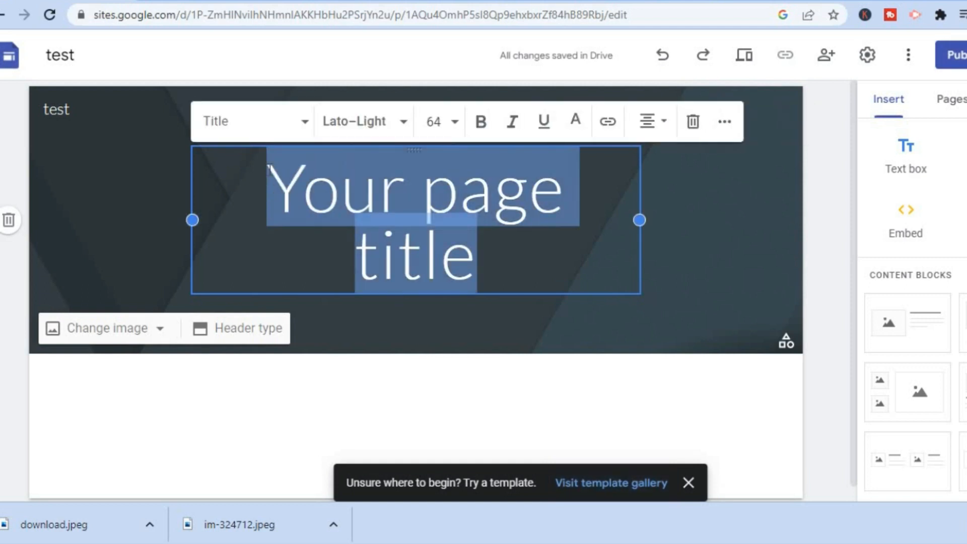
{"action": "type", "text": "h"}
{"action": "key", "text": "BackSpace"}
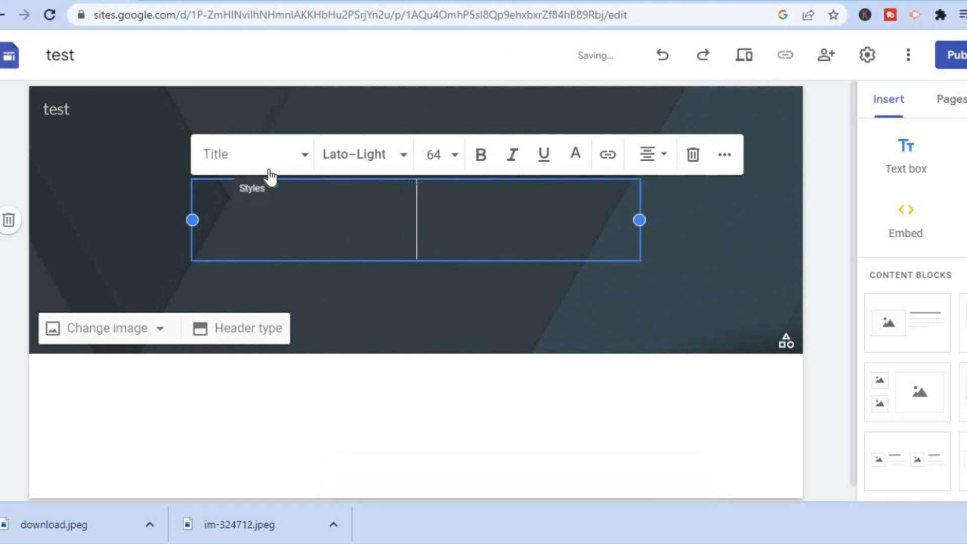
{"action": "type", "text": "Home"}
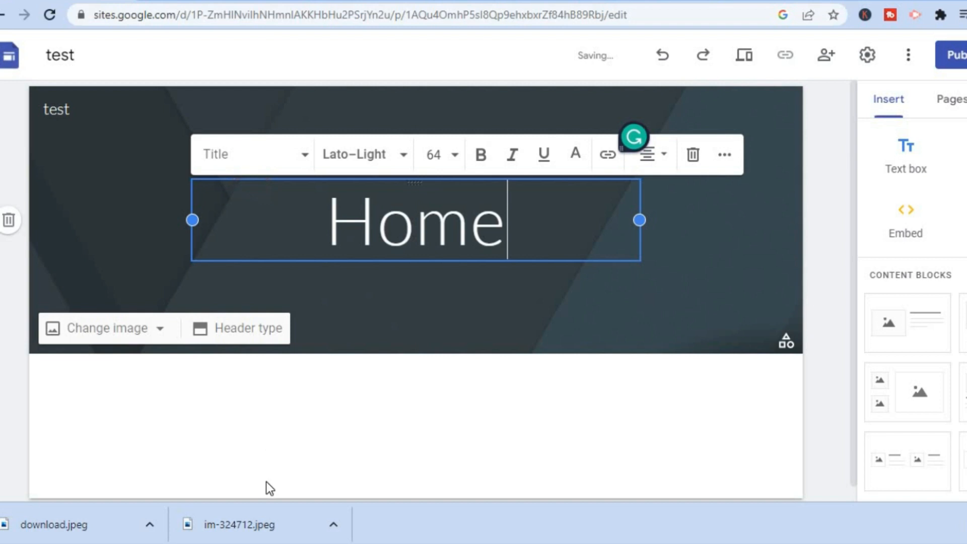
{"action": "left_click", "coordinate": [219, 437]}
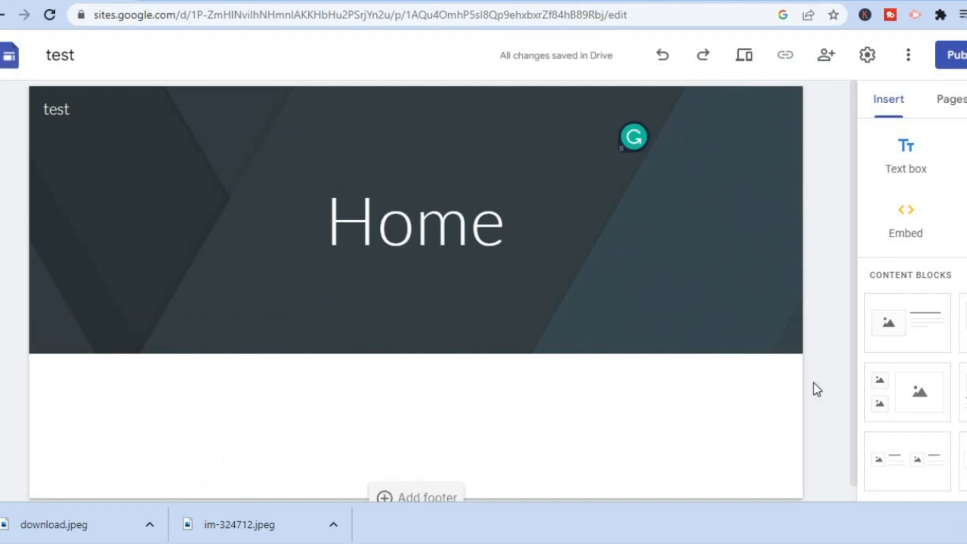
Step: Insert the content block with one image beside text and upload the "download" picture from the Downloads folder into its image placeholder
{"action": "scroll", "coordinate": [858, 388], "scroll_direction": "down", "scroll_amount": 1}
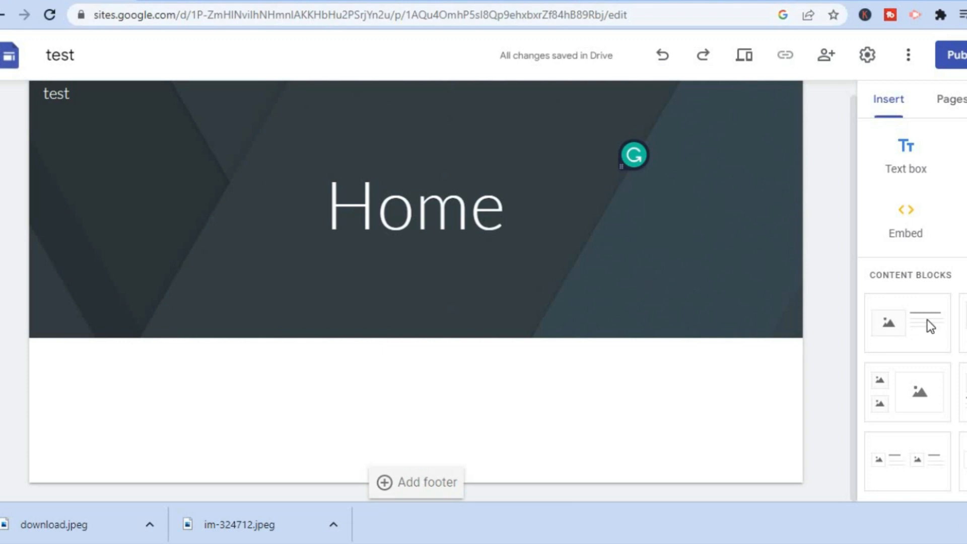
{"action": "left_click", "coordinate": [915, 328]}
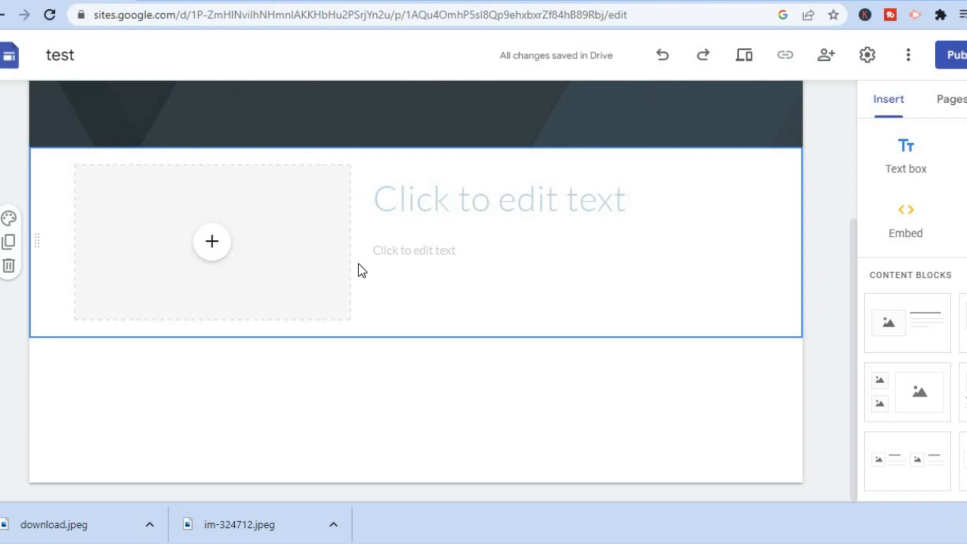
{"action": "left_click", "coordinate": [213, 247]}
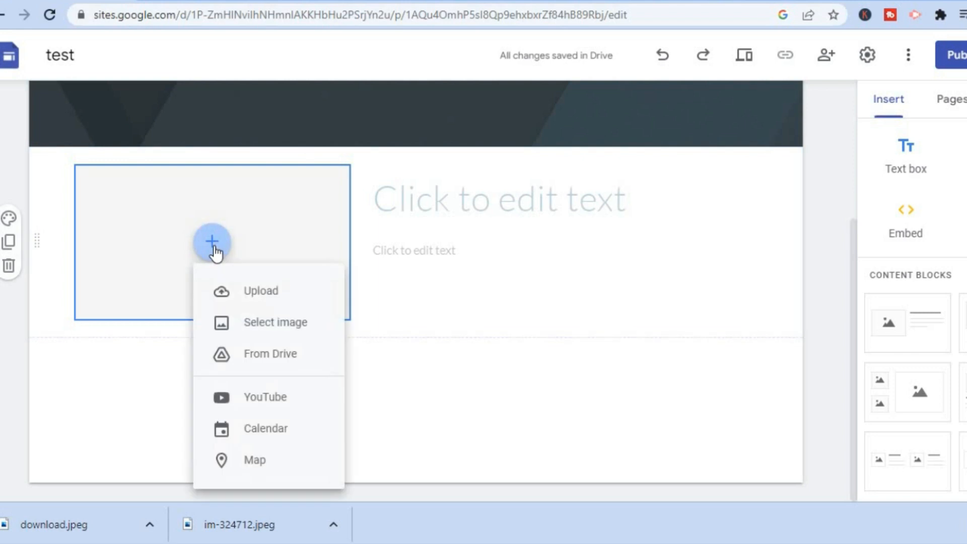
{"action": "left_click", "coordinate": [272, 302]}
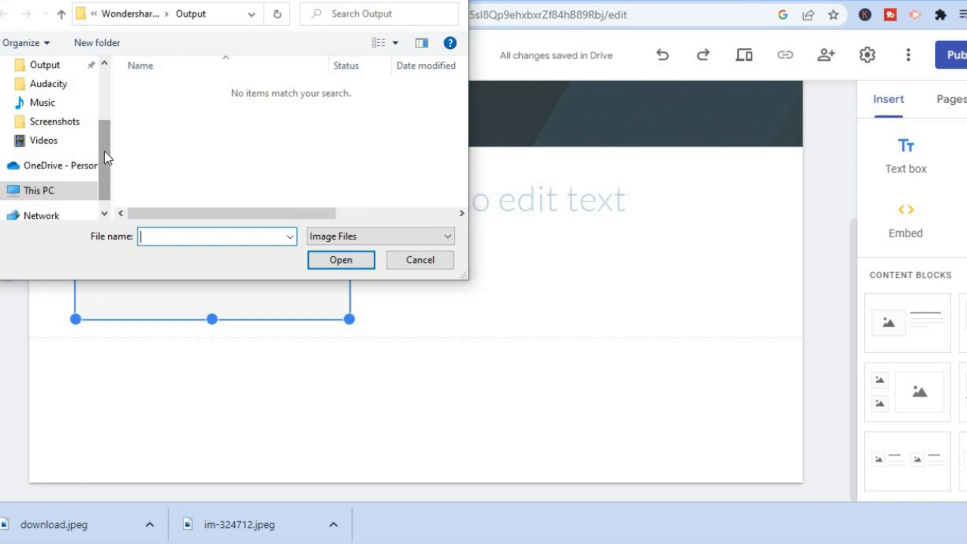
{"action": "left_click_drag", "start_coordinate": [104, 152], "coordinate": [108, 82]}
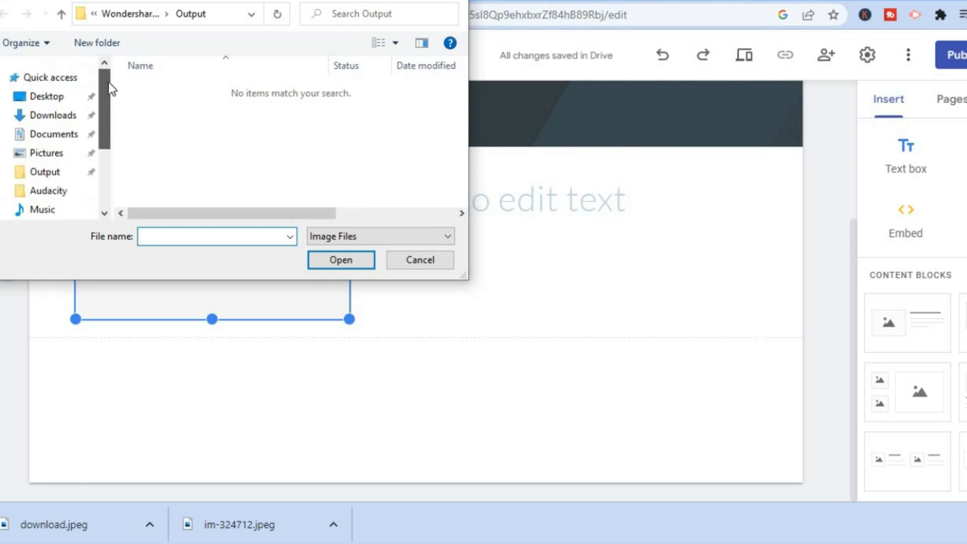
{"action": "left_click", "coordinate": [61, 115]}
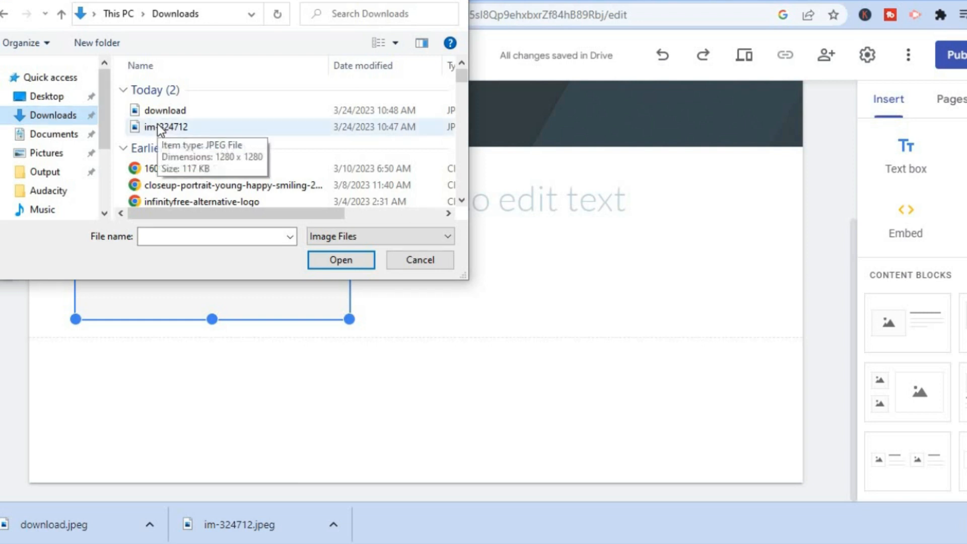
{"action": "left_click", "coordinate": [182, 112]}
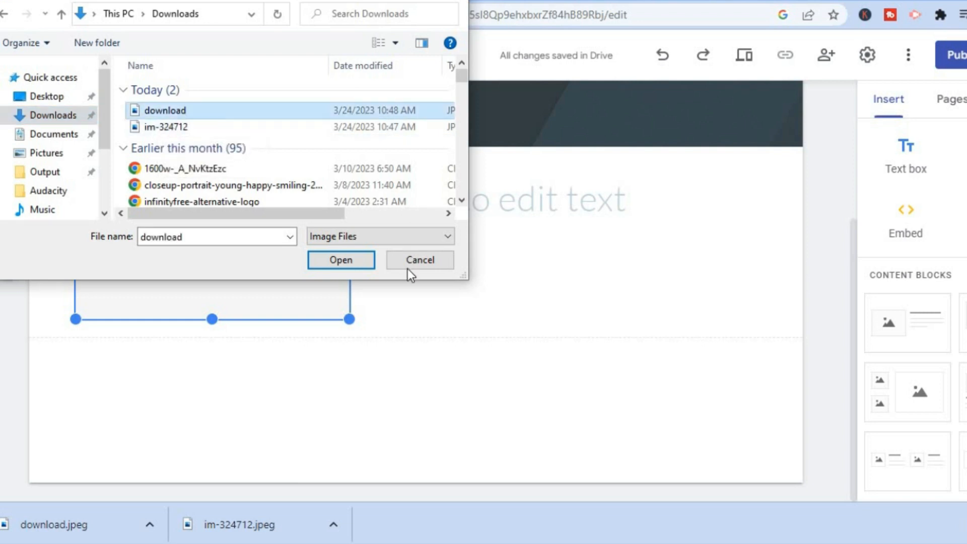
{"action": "left_click", "coordinate": [344, 267]}
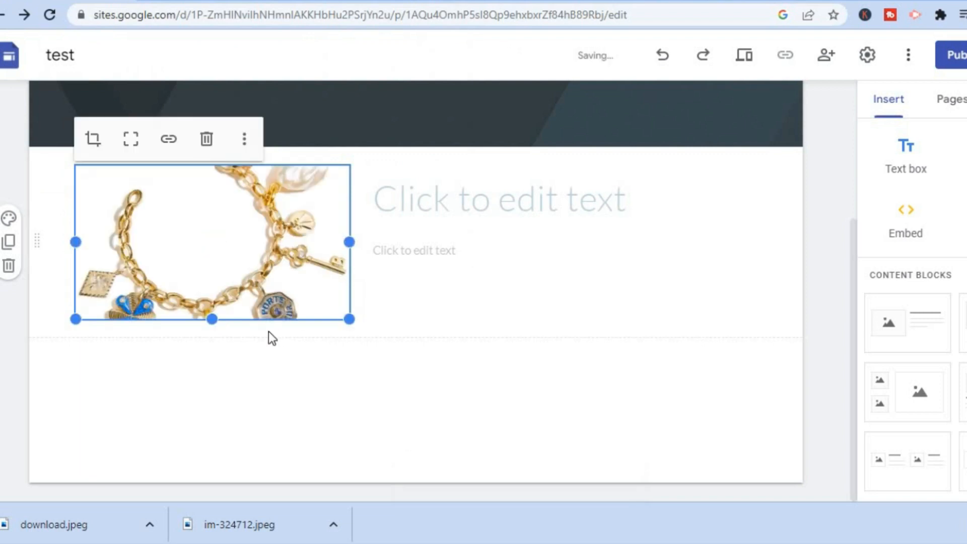
Step: Extend the bracelet image downward to show more of it and set the block's title text to "Friendship Bracelet"
{"action": "left_click_drag", "start_coordinate": [212, 318], "coordinate": [212, 382]}
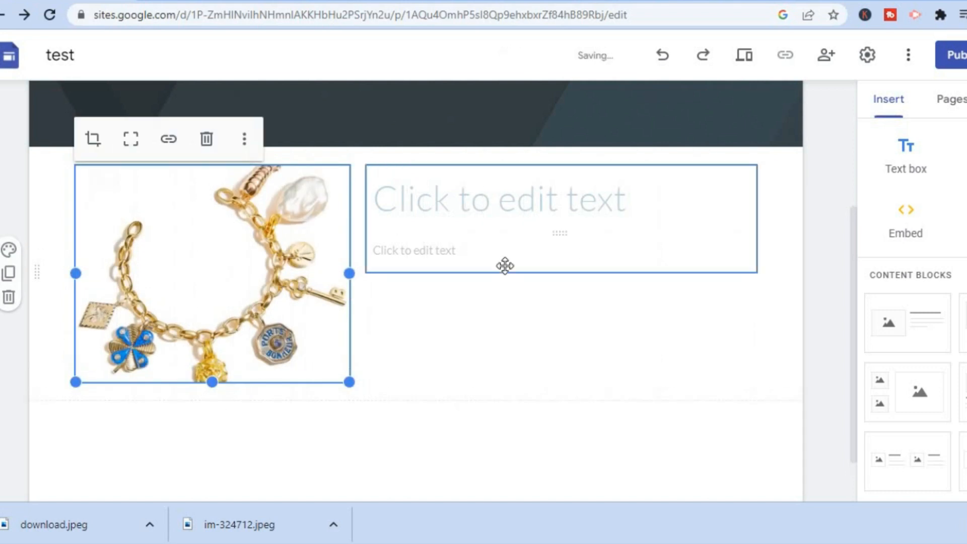
{"action": "left_click", "coordinate": [504, 204]}
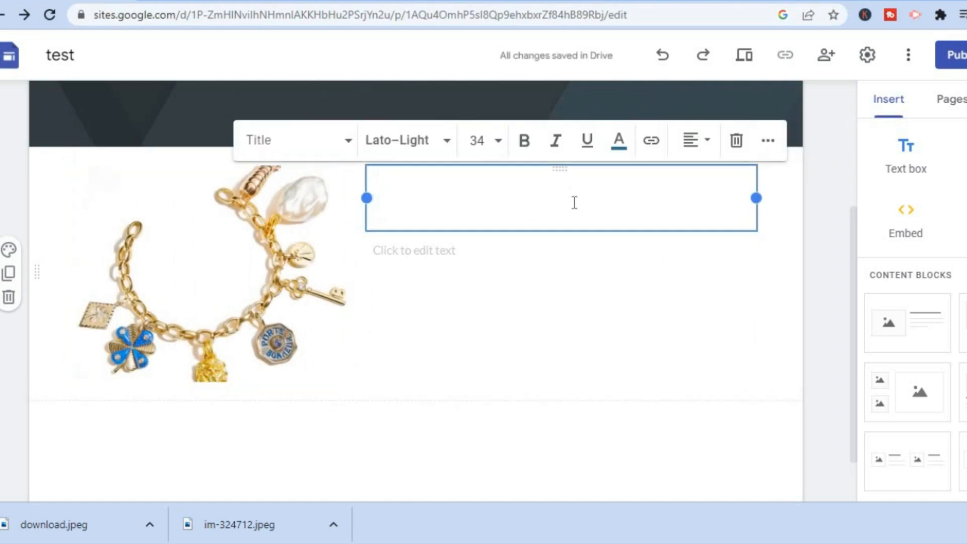
{"action": "type", "text": "Fr"}
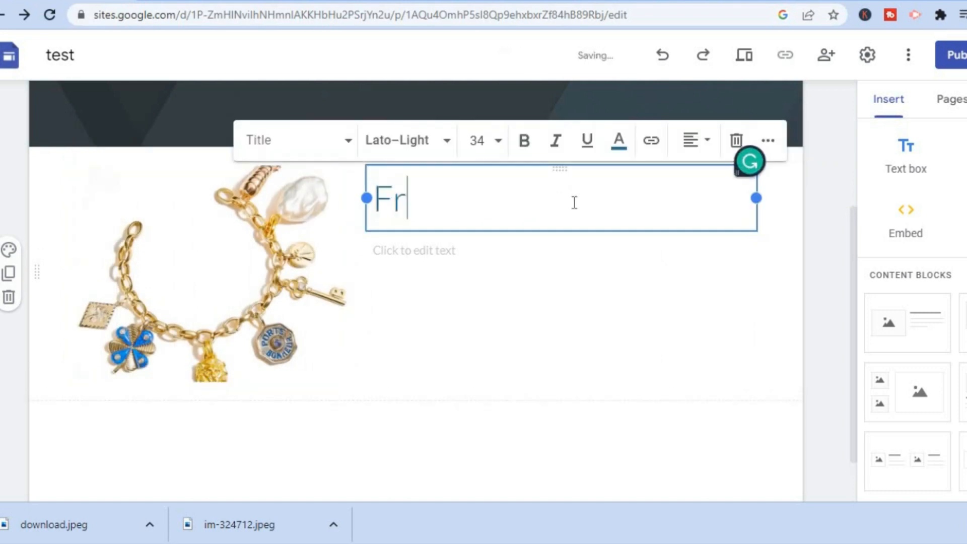
{"action": "type", "text": "iends"}
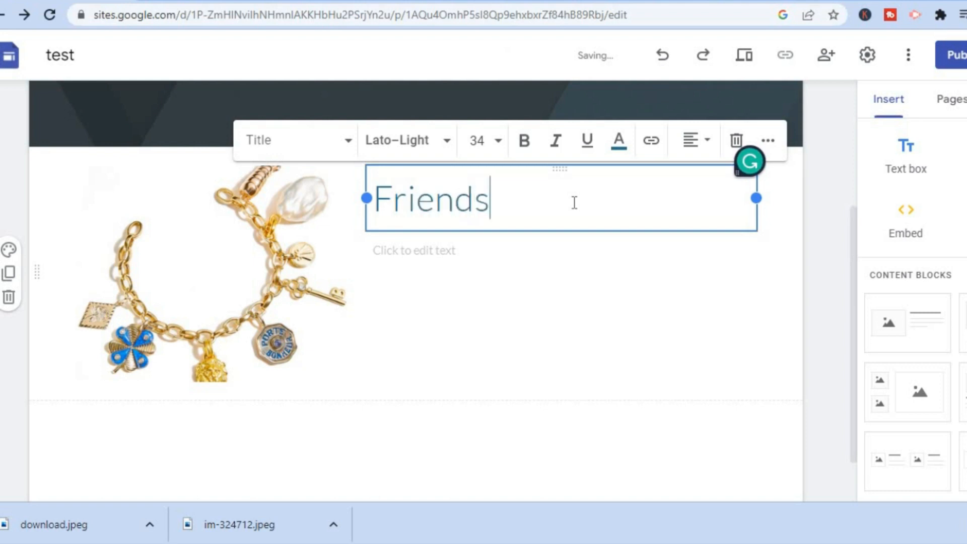
{"action": "type", "text": "hip B"}
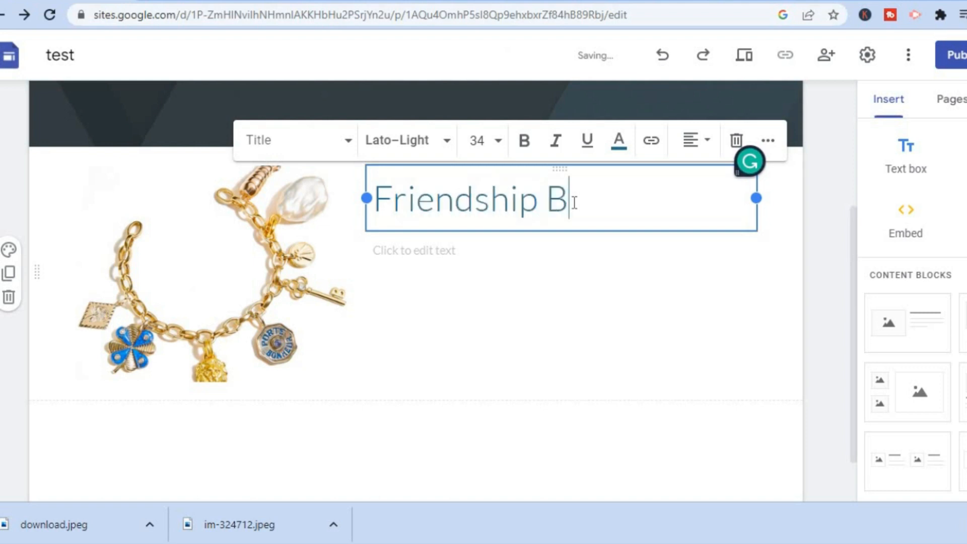
{"action": "type", "text": "racelet"}
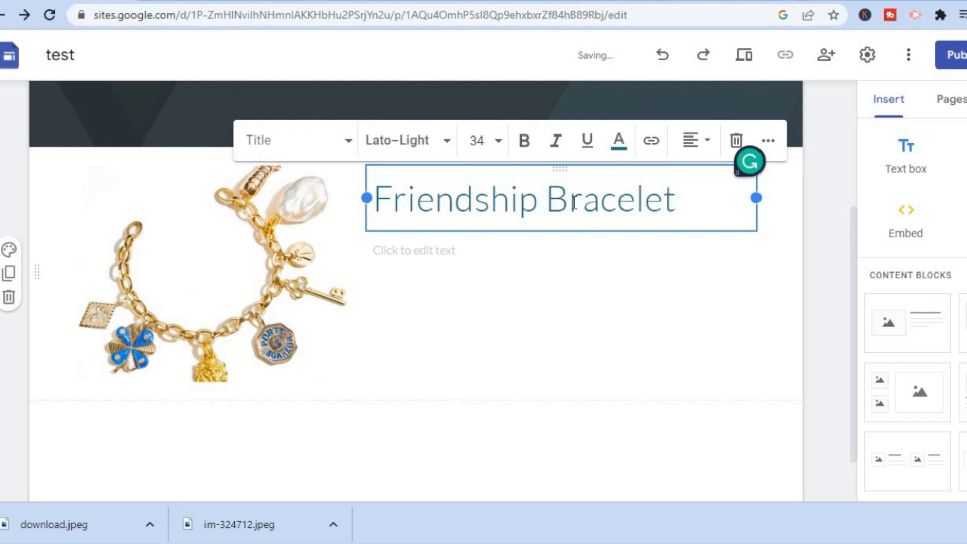
{"action": "left_click", "coordinate": [468, 257]}
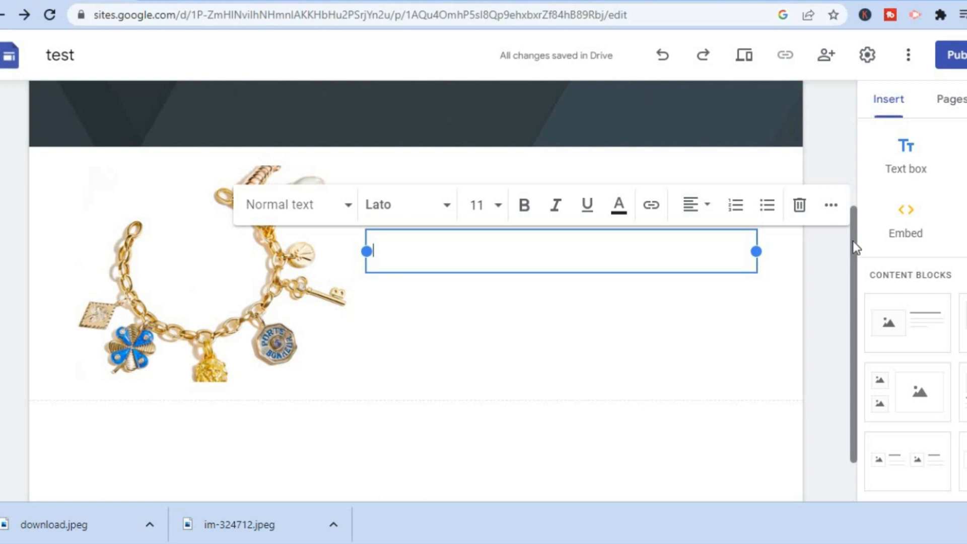
{"action": "left_click_drag", "start_coordinate": [855, 244], "coordinate": [854, 295]}
{"action": "left_click", "coordinate": [322, 344]}
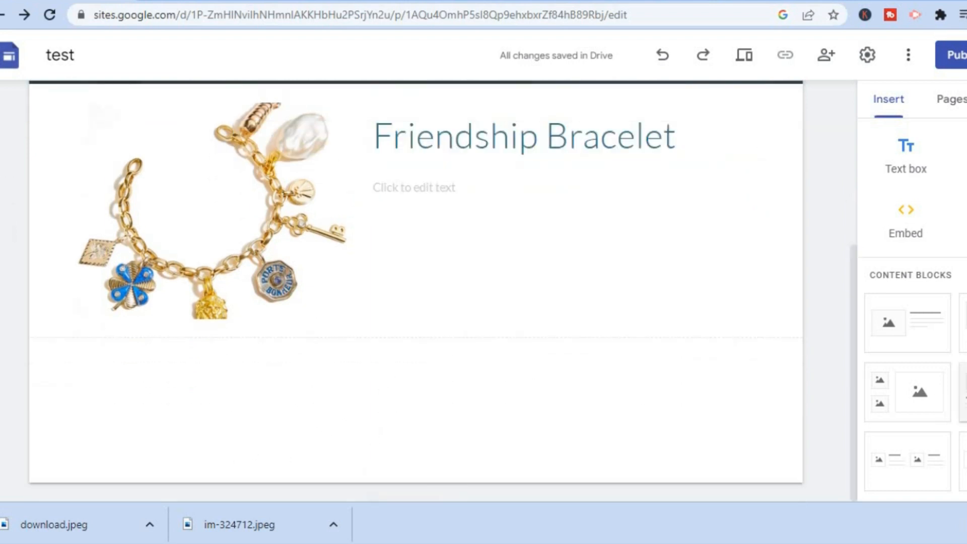
Step: Look through the remaining insertable elements and examine the Social media links options without adding any link
{"action": "scroll", "coordinate": [911, 312], "scroll_direction": "down", "scroll_amount": 4}
{"action": "scroll", "coordinate": [912, 312], "scroll_direction": "down", "scroll_amount": 3}
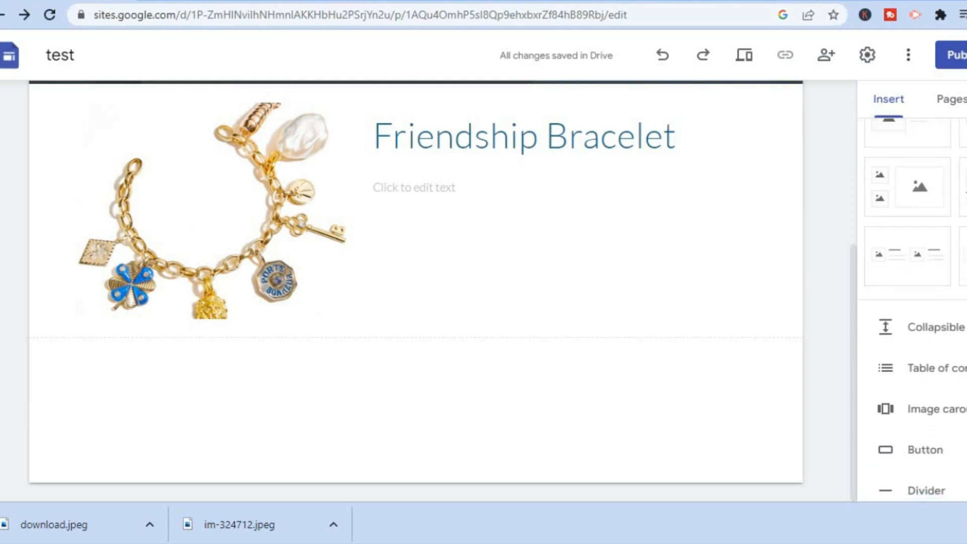
{"action": "scroll", "coordinate": [911, 312], "scroll_direction": "down", "scroll_amount": 2}
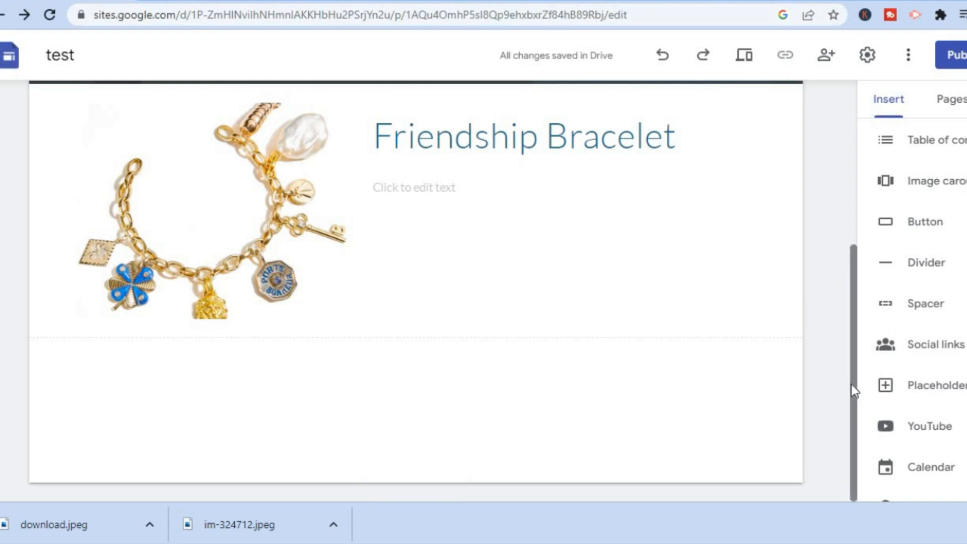
{"action": "left_click_drag", "start_coordinate": [852, 385], "coordinate": [851, 376]}
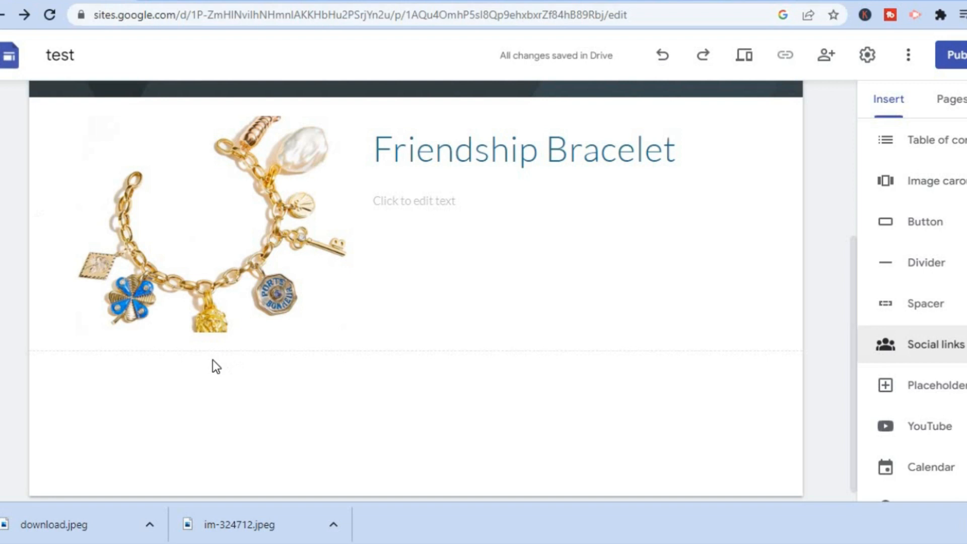
{"action": "left_click", "coordinate": [951, 359]}
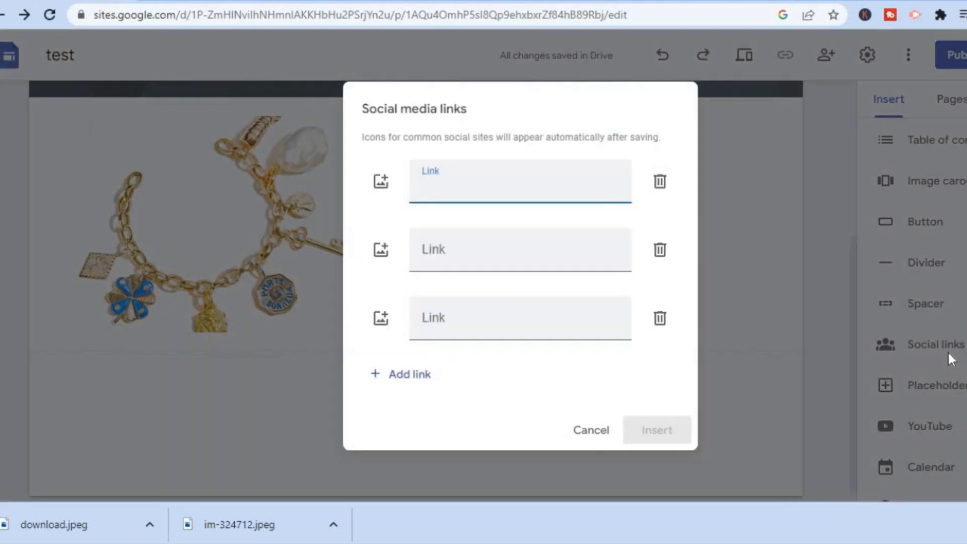
{"action": "left_click_drag", "start_coordinate": [548, 274], "coordinate": [388, 238]}
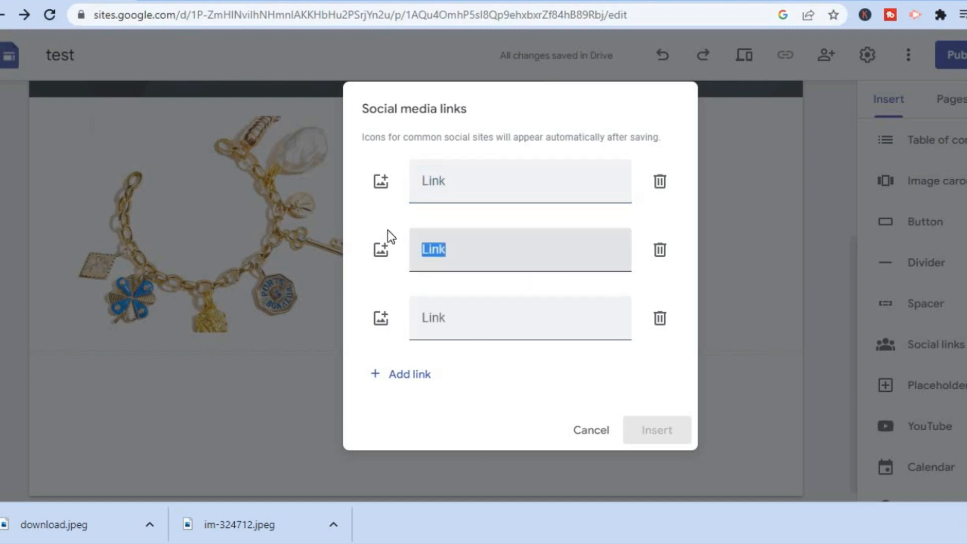
{"action": "left_click", "coordinate": [425, 190]}
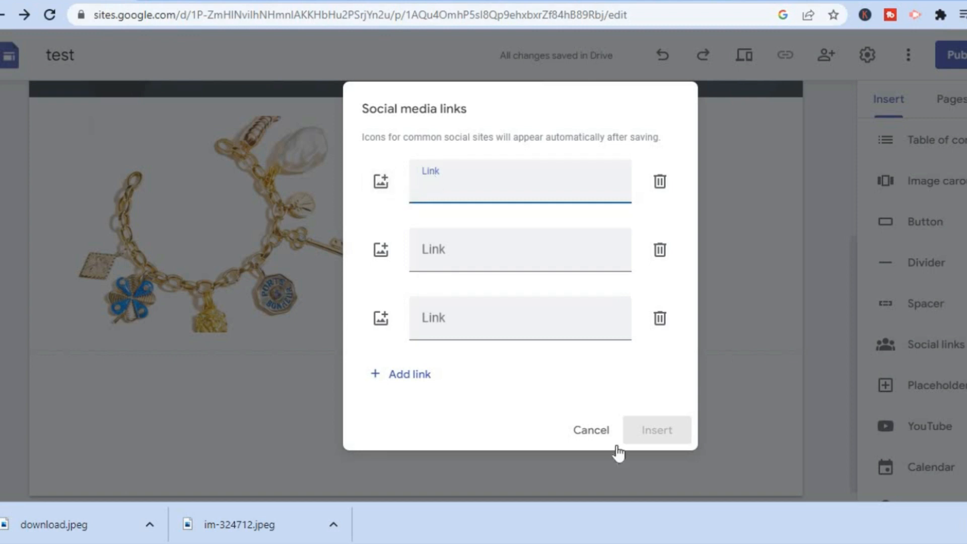
{"action": "left_click", "coordinate": [571, 431]}
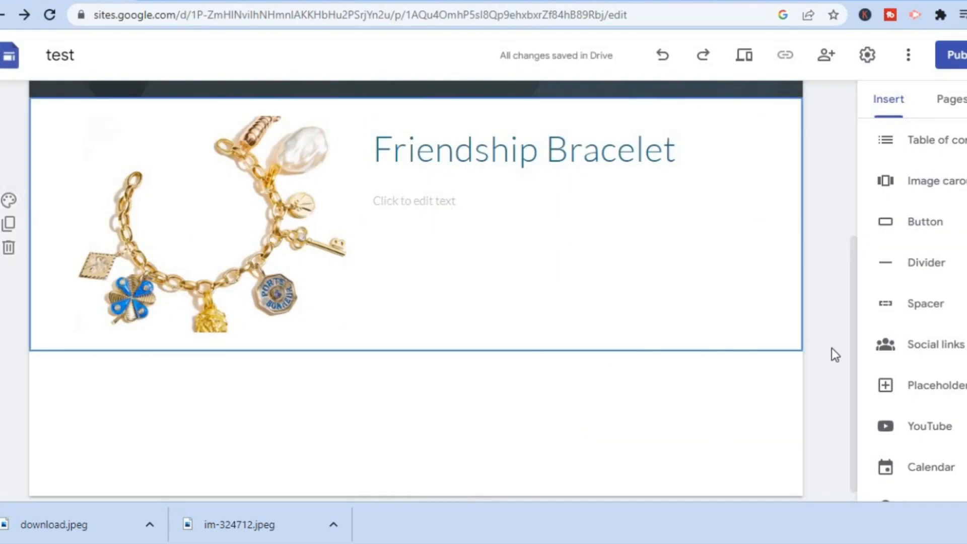
{"action": "left_click_drag", "start_coordinate": [852, 347], "coordinate": [850, 274]}
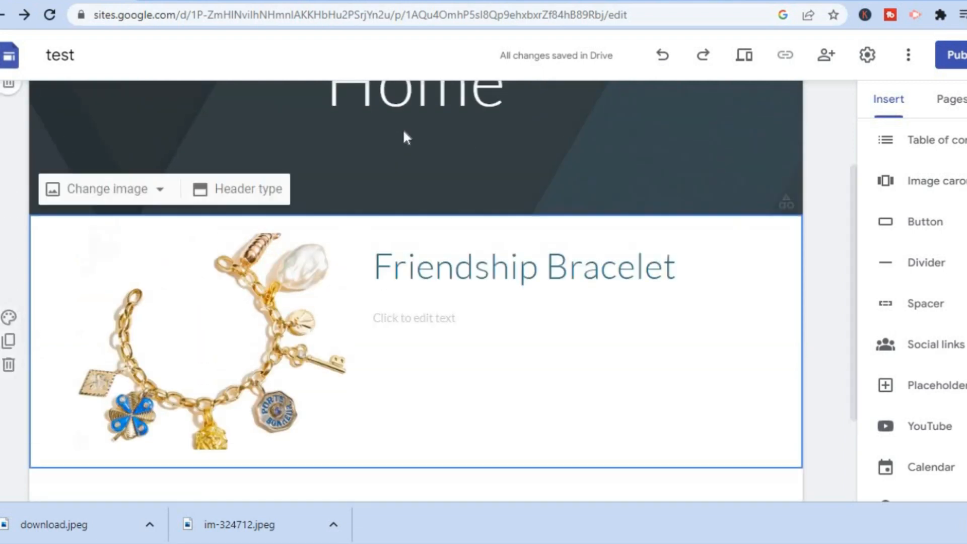
Step: Switch to the PayPal account dashboard in the browser and keep the session logged in
{"action": "left_click", "coordinate": [197, 1]}
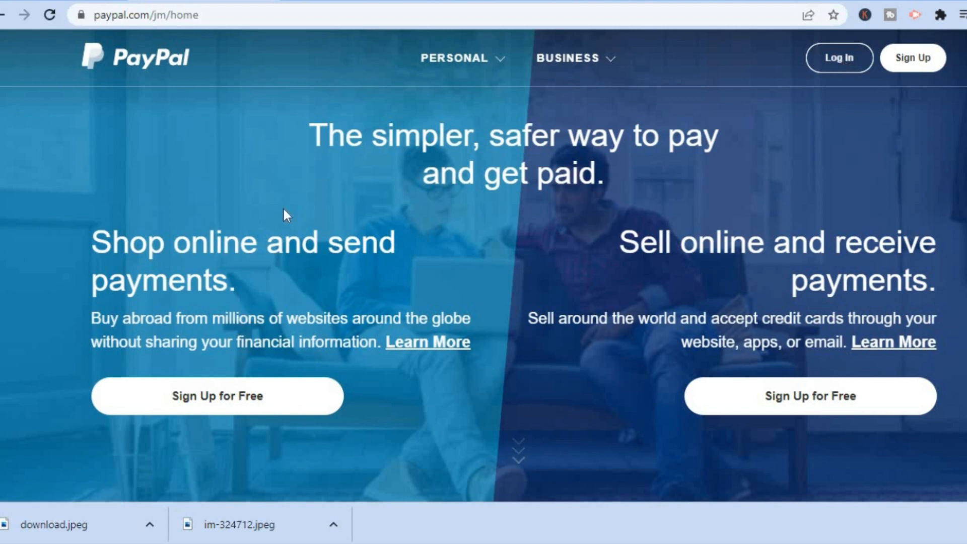
{"action": "left_click", "coordinate": [346, 1]}
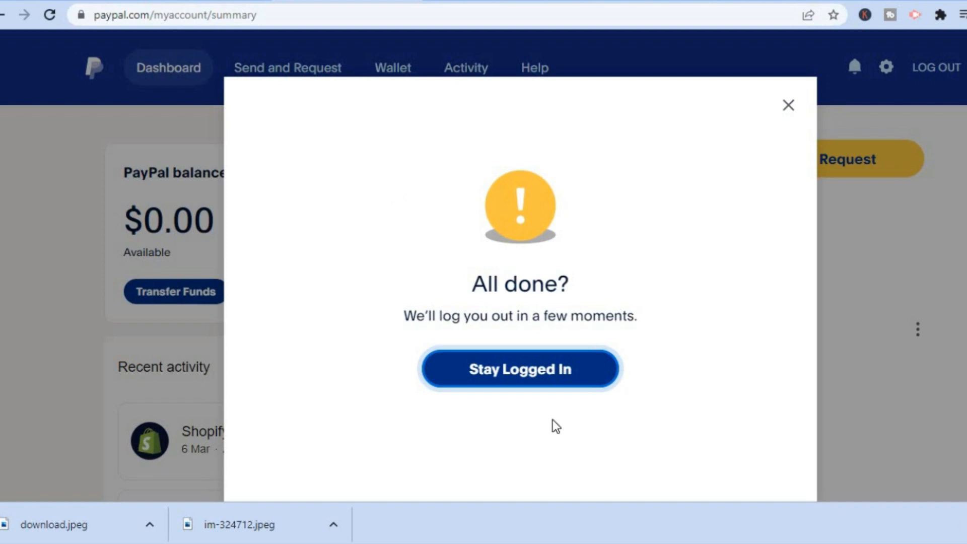
{"action": "left_click", "coordinate": [551, 381]}
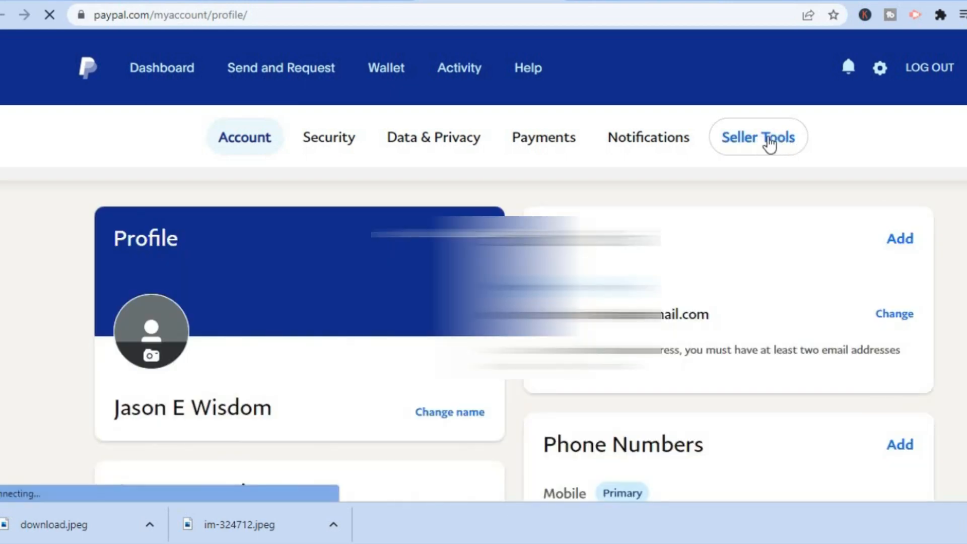
Step: Open the management page for PayPal buttons in the seller tools and start creating a Smart Payment Button
{"action": "left_click", "coordinate": [773, 146]}
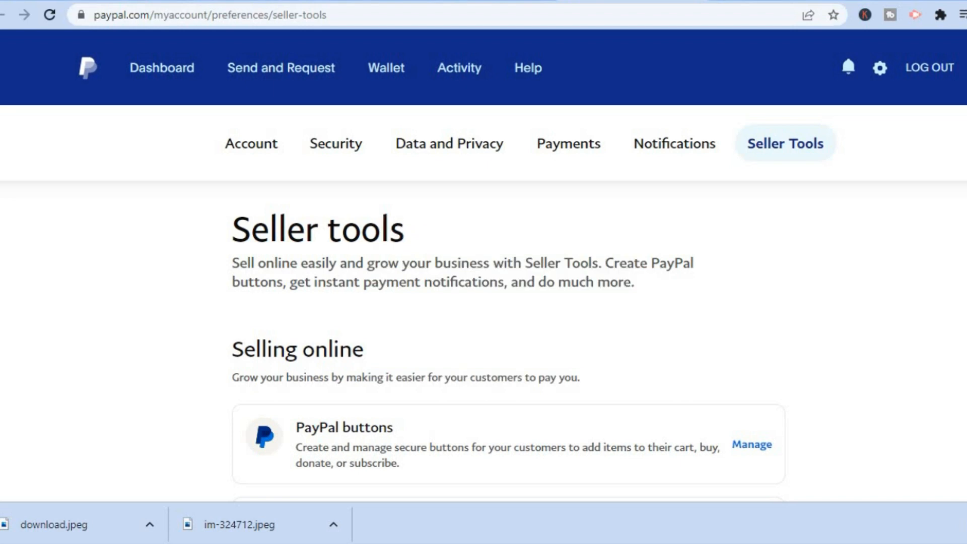
{"action": "scroll", "coordinate": [483, 302], "scroll_direction": "down", "scroll_amount": 5}
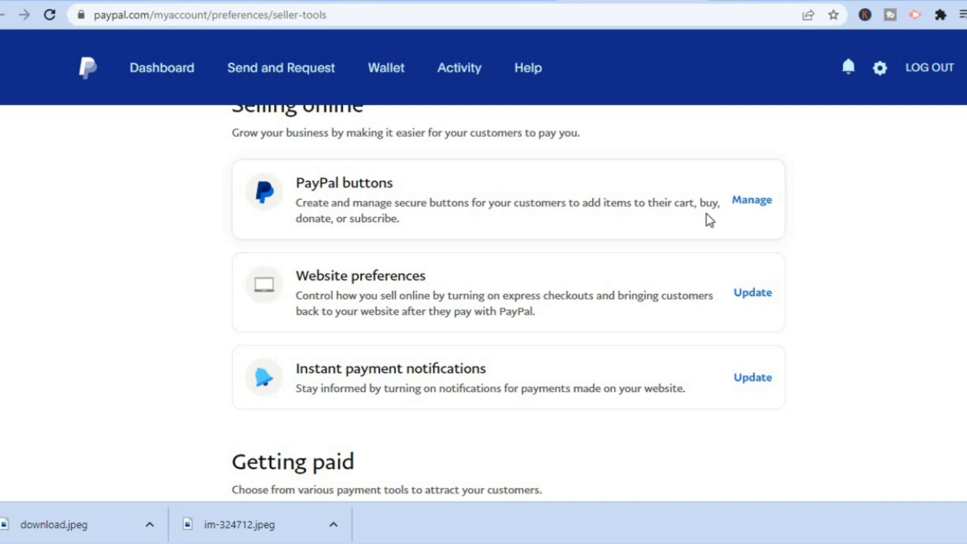
{"action": "left_click", "coordinate": [760, 207]}
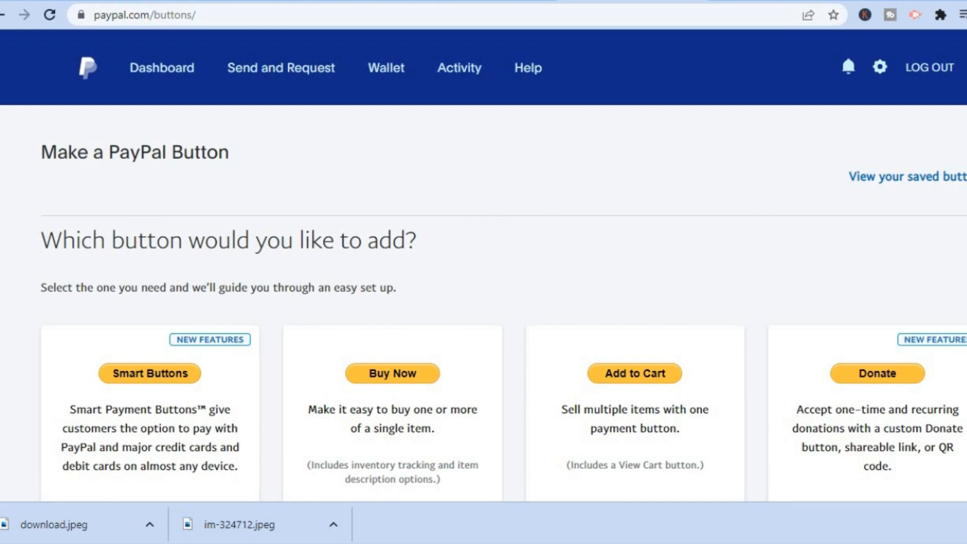
{"action": "scroll", "coordinate": [436, 403], "scroll_direction": "down", "scroll_amount": 2}
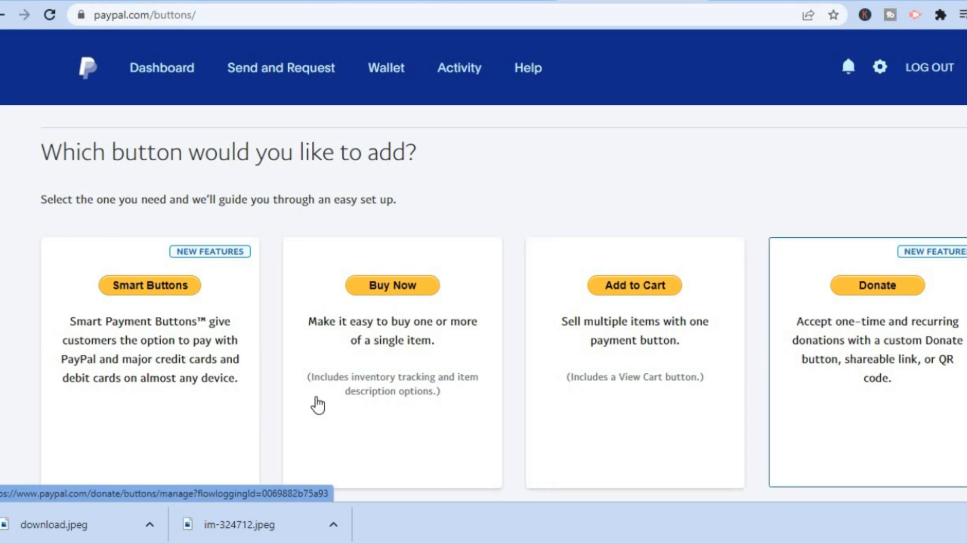
{"action": "left_click", "coordinate": [135, 362]}
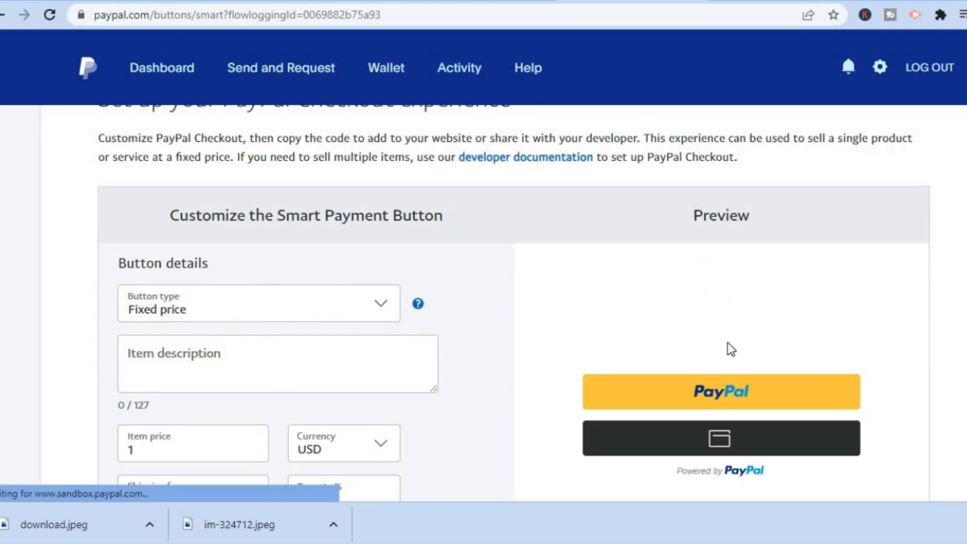
Step: Choose Fixed price as the button type and look over the item description, item price and shipping fee fields
{"action": "scroll", "coordinate": [727, 348], "scroll_direction": "down", "scroll_amount": 2}
{"action": "scroll", "coordinate": [513, 303], "scroll_direction": "down", "scroll_amount": 1}
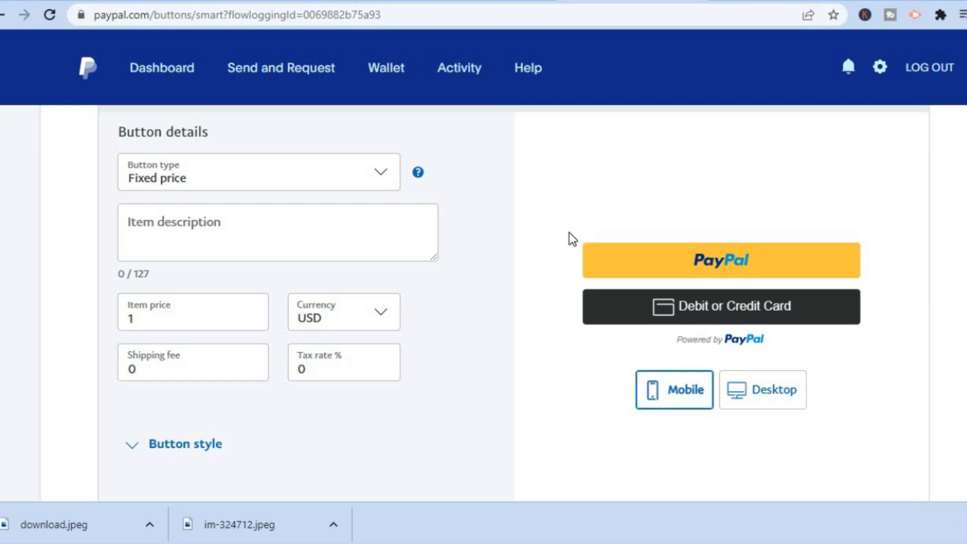
{"action": "left_click", "coordinate": [189, 167]}
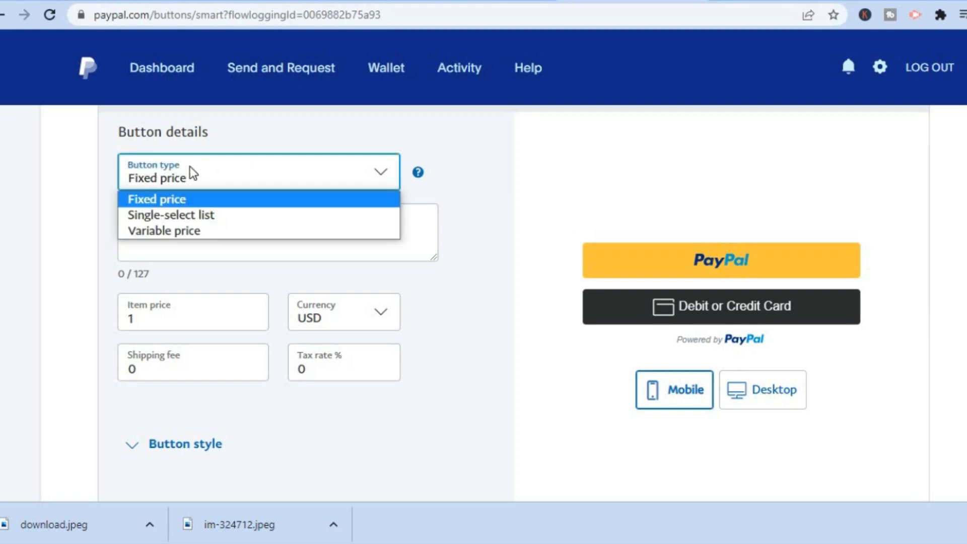
{"action": "left_click", "coordinate": [177, 201]}
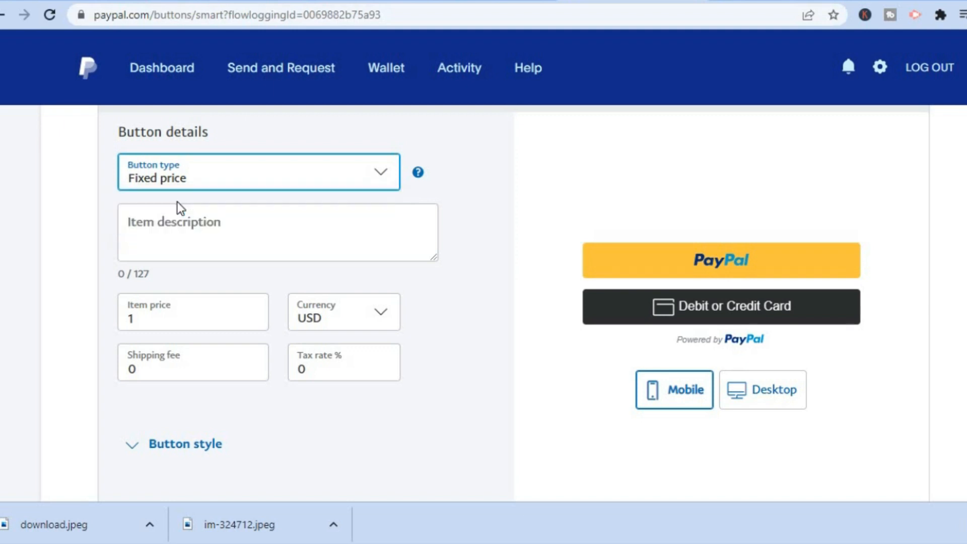
{"action": "left_click", "coordinate": [194, 234]}
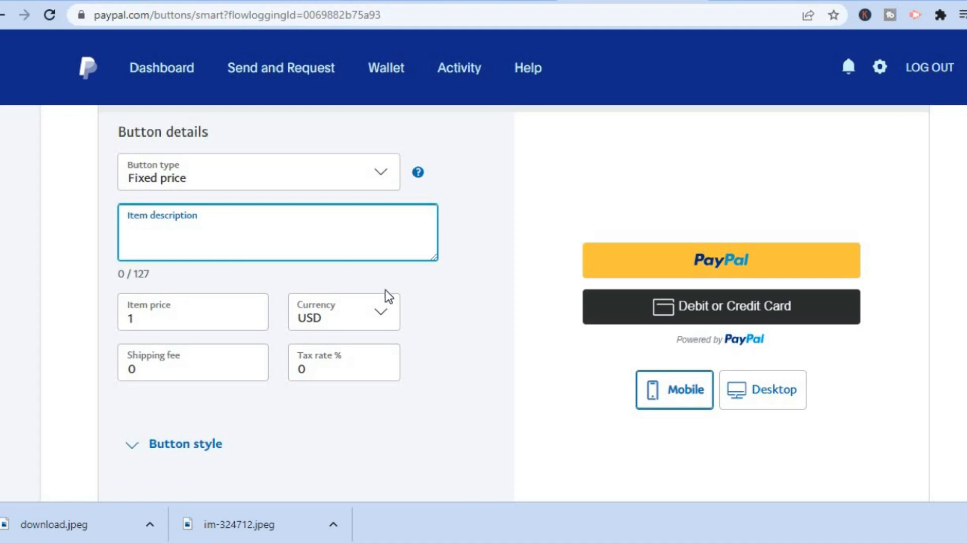
{"action": "left_click", "coordinate": [173, 319]}
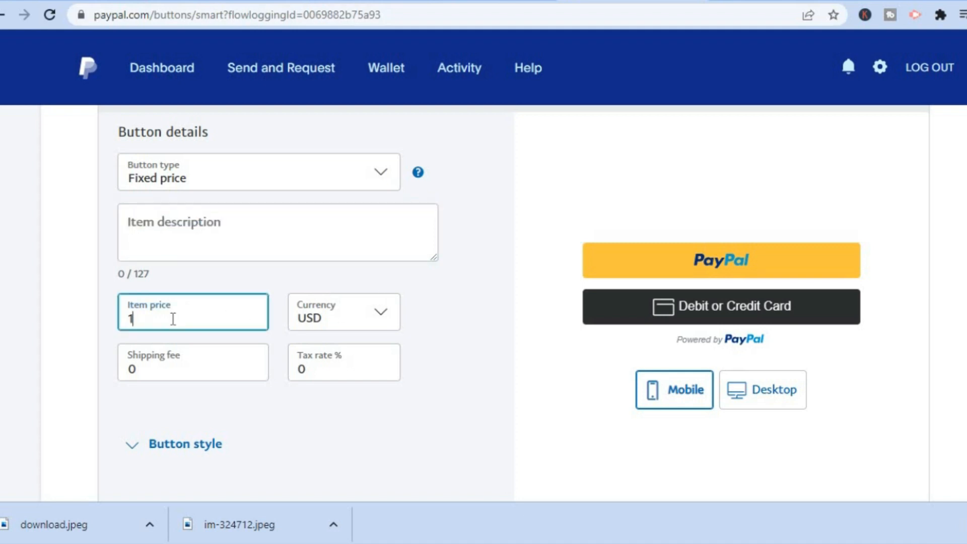
{"action": "left_click", "coordinate": [157, 367]}
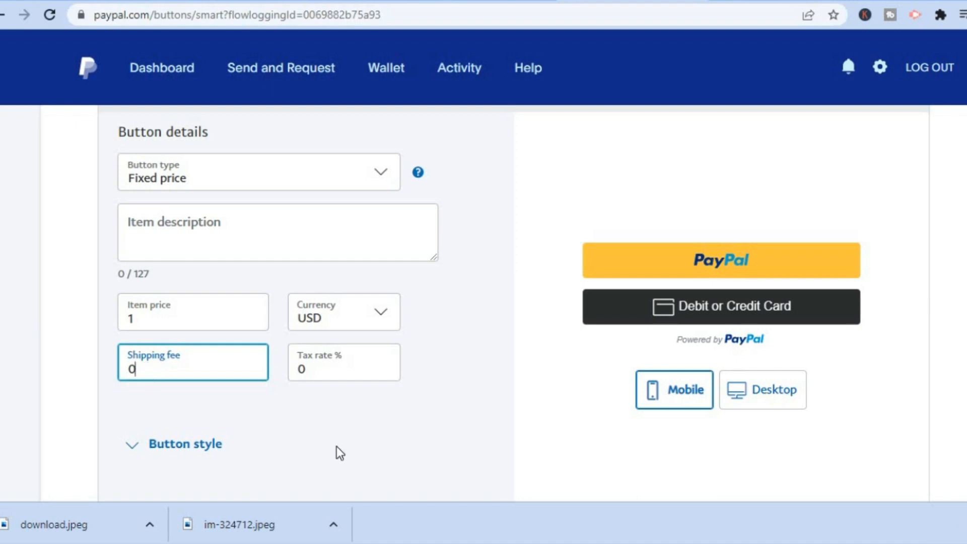
Step: Expand the button style settings and examine the layout, shape and color options
{"action": "scroll", "coordinate": [479, 310], "scroll_direction": "down", "scroll_amount": 3}
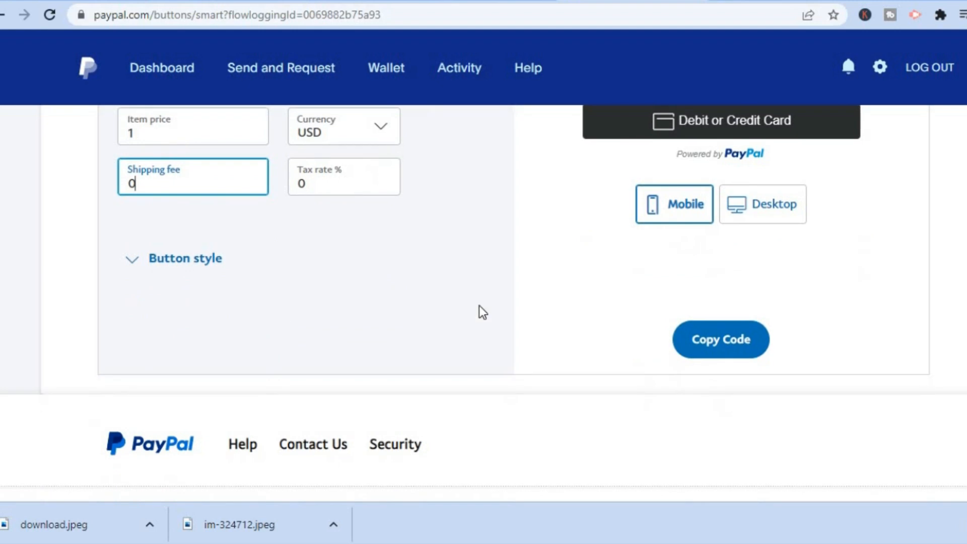
{"action": "left_click", "coordinate": [162, 270]}
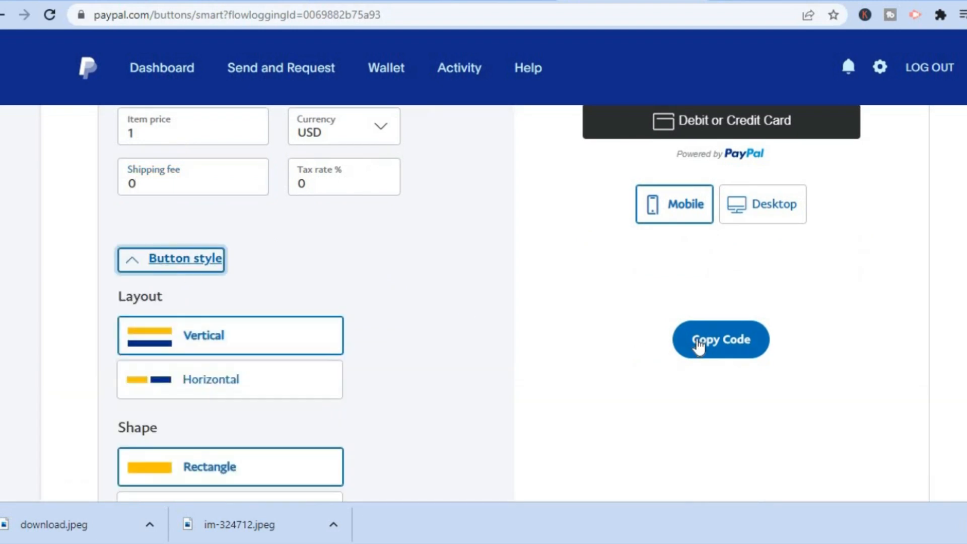
{"action": "scroll", "coordinate": [483, 302], "scroll_direction": "down", "scroll_amount": 5}
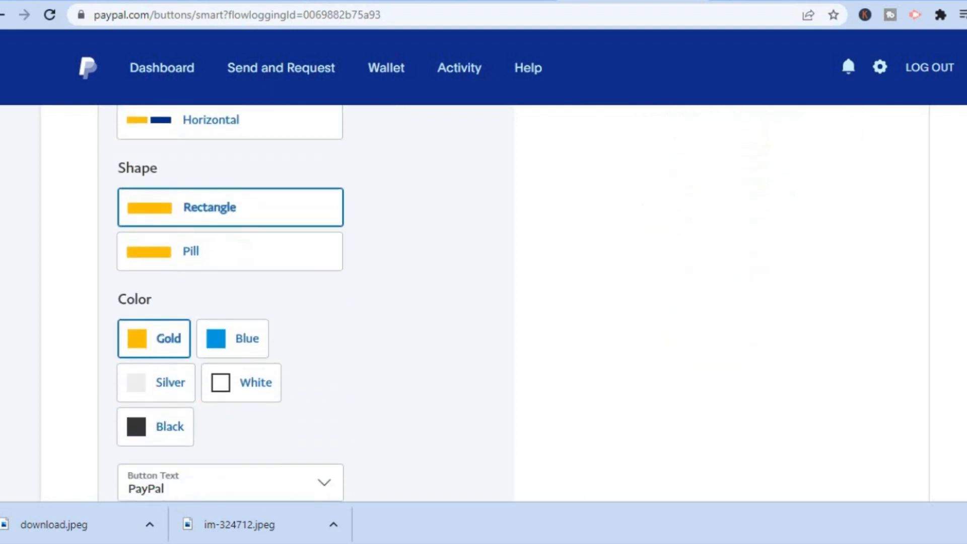
{"action": "scroll", "coordinate": [483, 302], "scroll_direction": "up", "scroll_amount": 2}
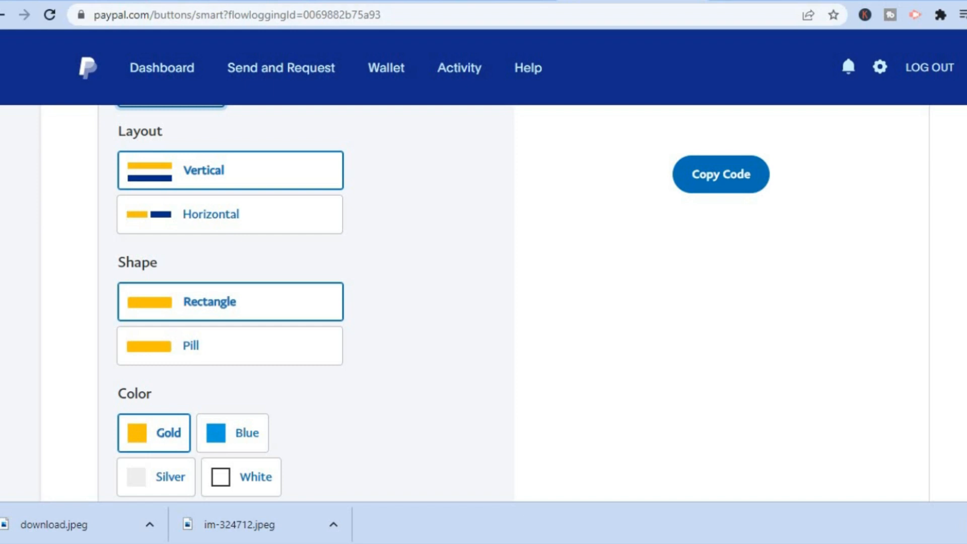
{"action": "scroll", "coordinate": [477, 269], "scroll_direction": "down", "scroll_amount": 6}
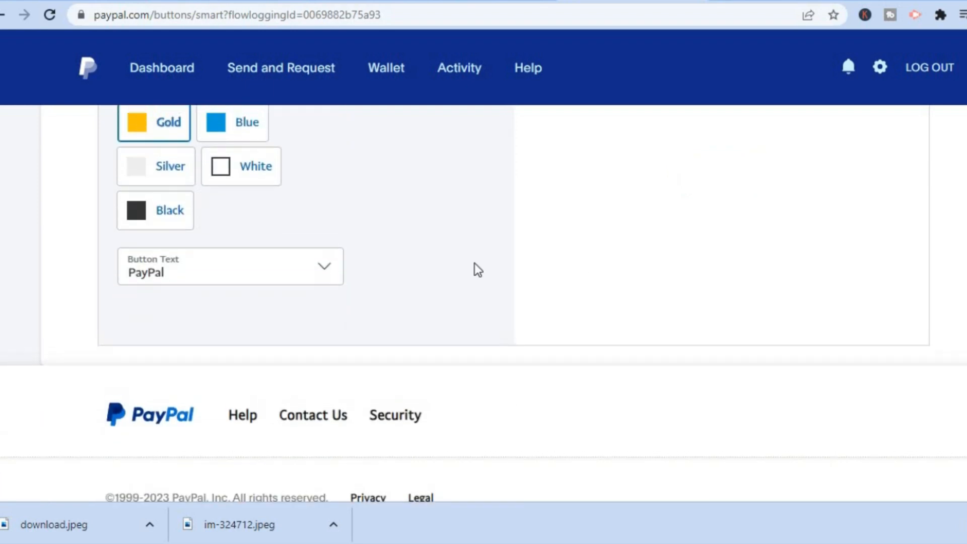
Step: Try Checkout as the payment button's text, and settle on Buy Now instead
{"action": "left_click", "coordinate": [282, 269]}
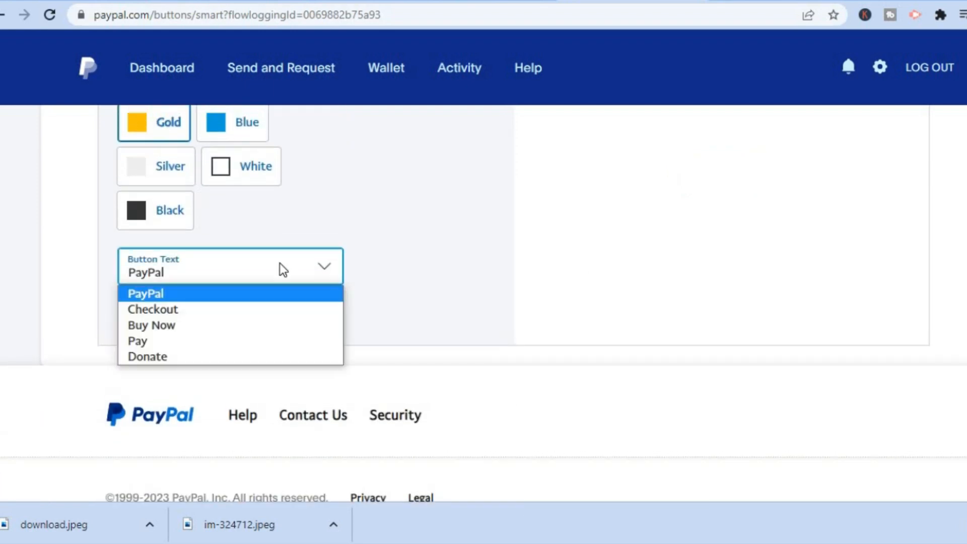
{"action": "left_click", "coordinate": [201, 312]}
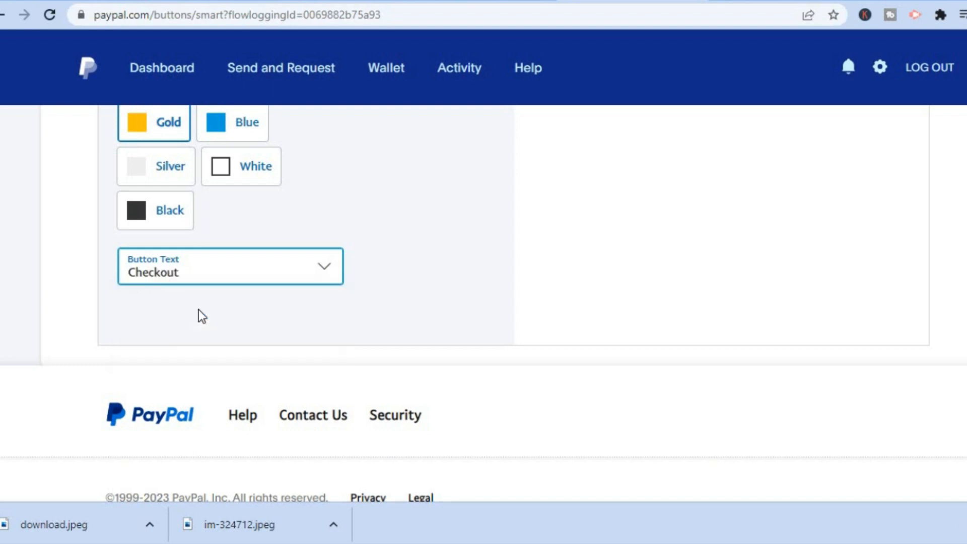
{"action": "left_click", "coordinate": [227, 280]}
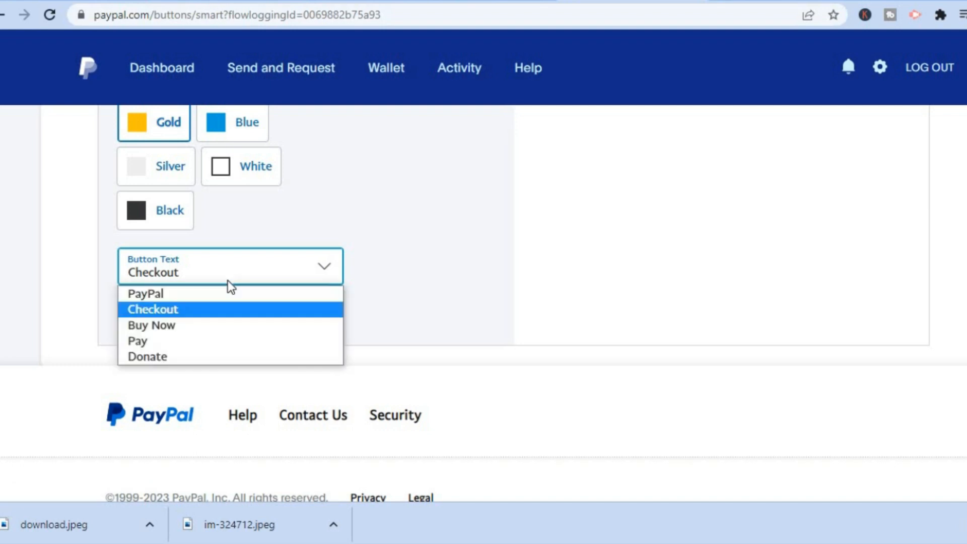
{"action": "left_click", "coordinate": [194, 326]}
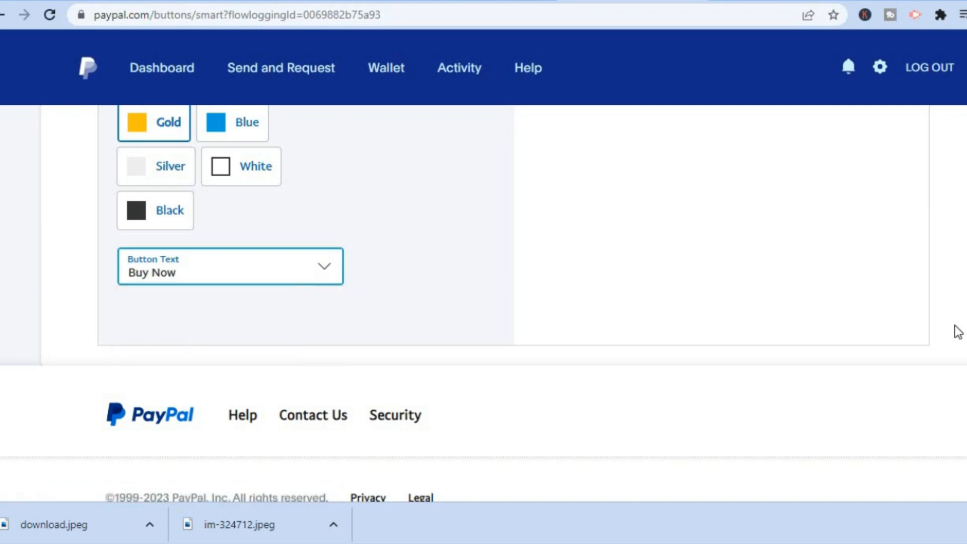
Step: Copy the payment button's code and switch back to the "test" site in the Google Sites editor
{"action": "scroll", "coordinate": [483, 302], "scroll_direction": "up", "scroll_amount": 10}
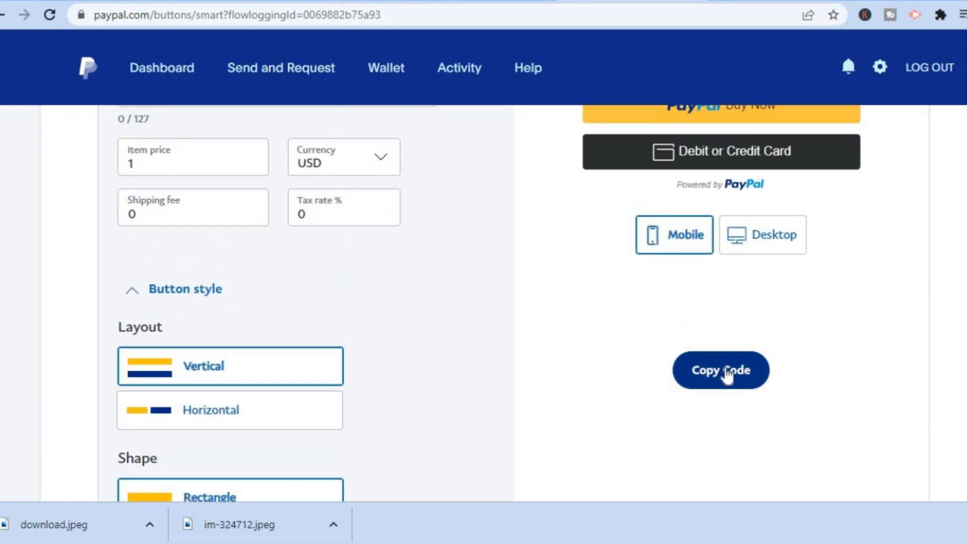
{"action": "left_click", "coordinate": [727, 373]}
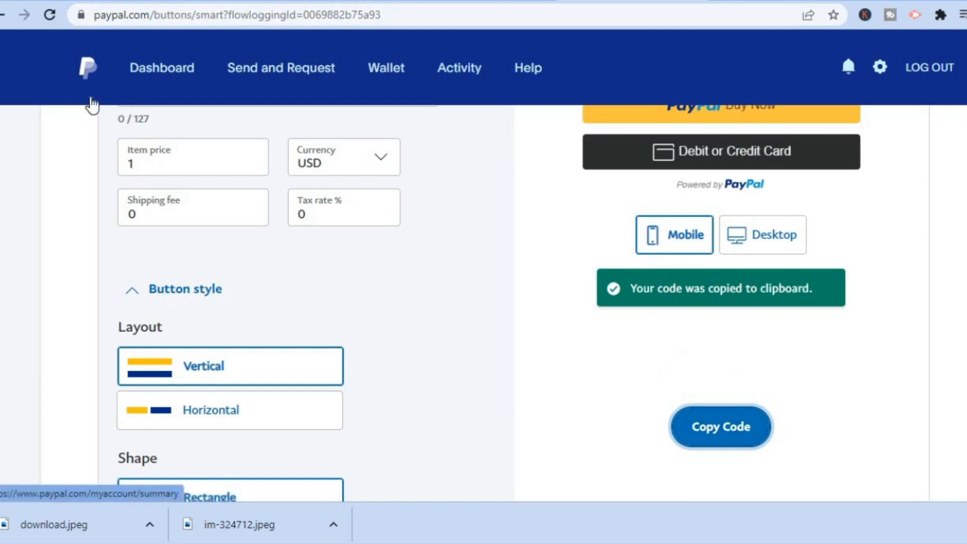
{"action": "left_click", "coordinate": [64, 1]}
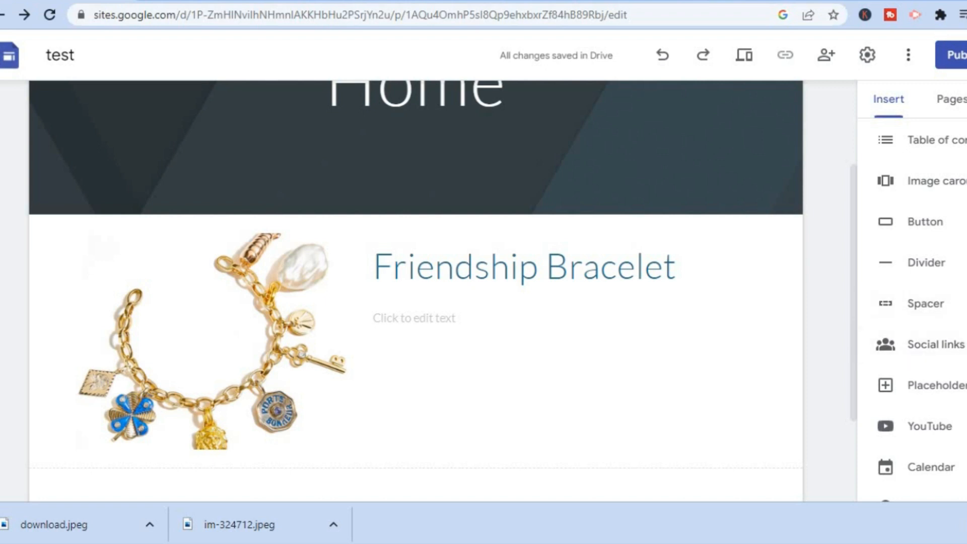
Step: Embed the copied PayPal button code as HTML embed code on the Home page
{"action": "scroll", "coordinate": [922, 312], "scroll_direction": "down", "scroll_amount": 4}
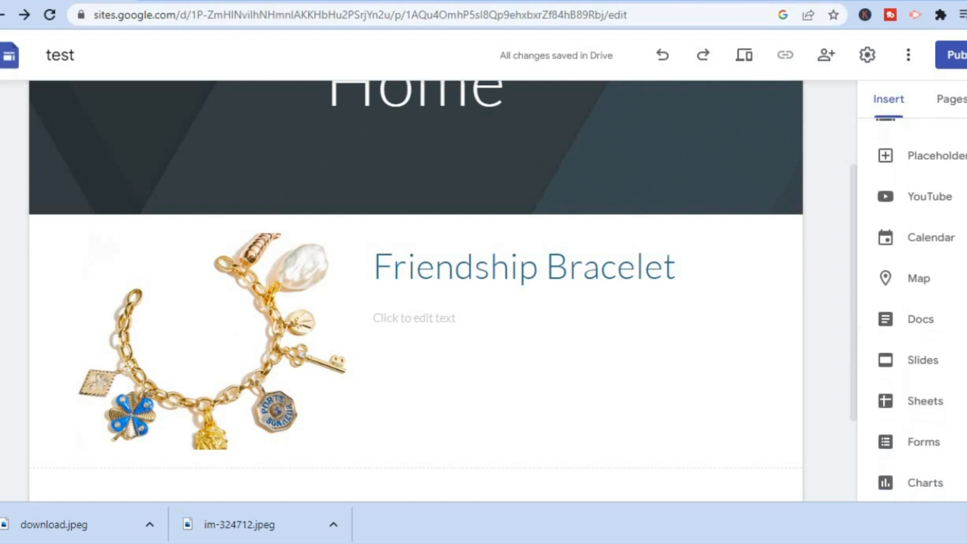
{"action": "scroll", "coordinate": [921, 309], "scroll_direction": "up", "scroll_amount": 6}
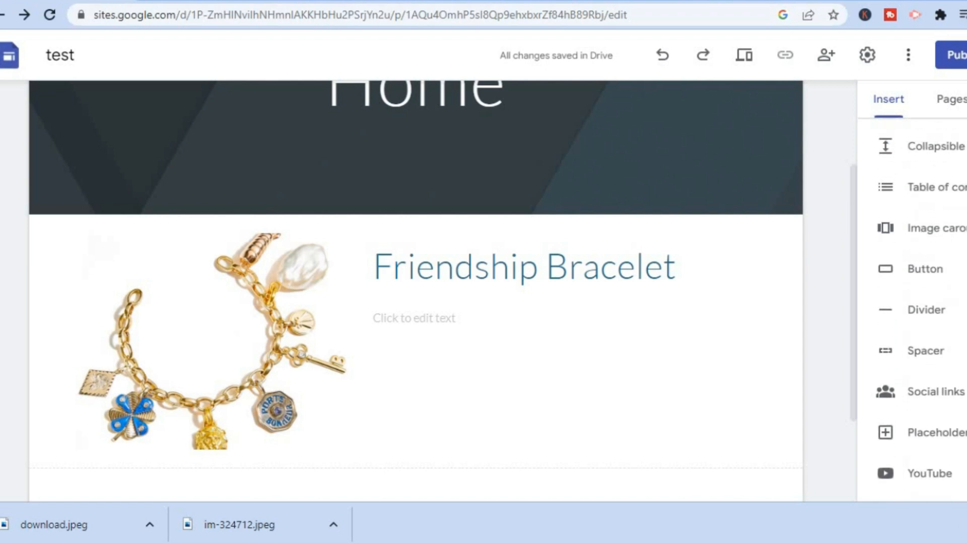
{"action": "scroll", "coordinate": [912, 307], "scroll_direction": "up", "scroll_amount": 6}
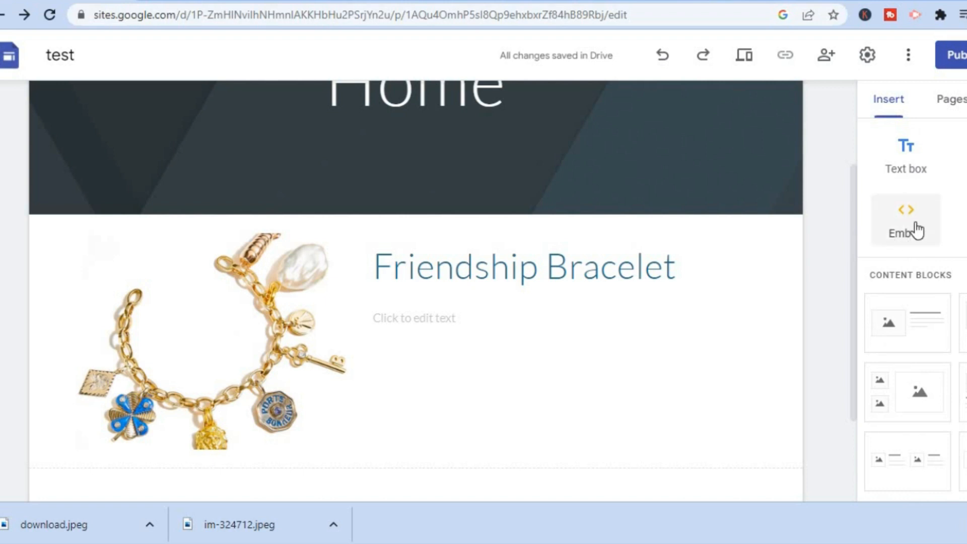
{"action": "left_click", "coordinate": [916, 230]}
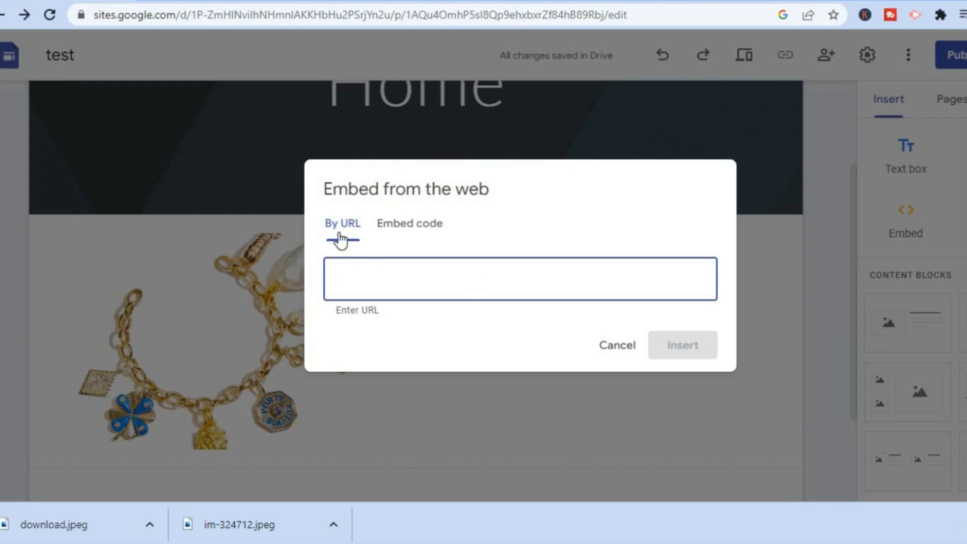
{"action": "left_click", "coordinate": [410, 226]}
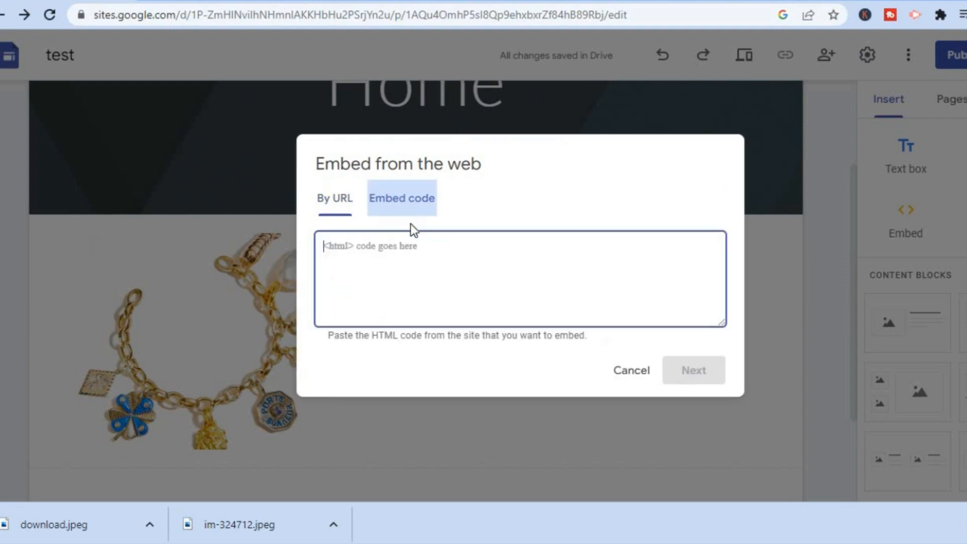
{"action": "right_click", "coordinate": [381, 259]}
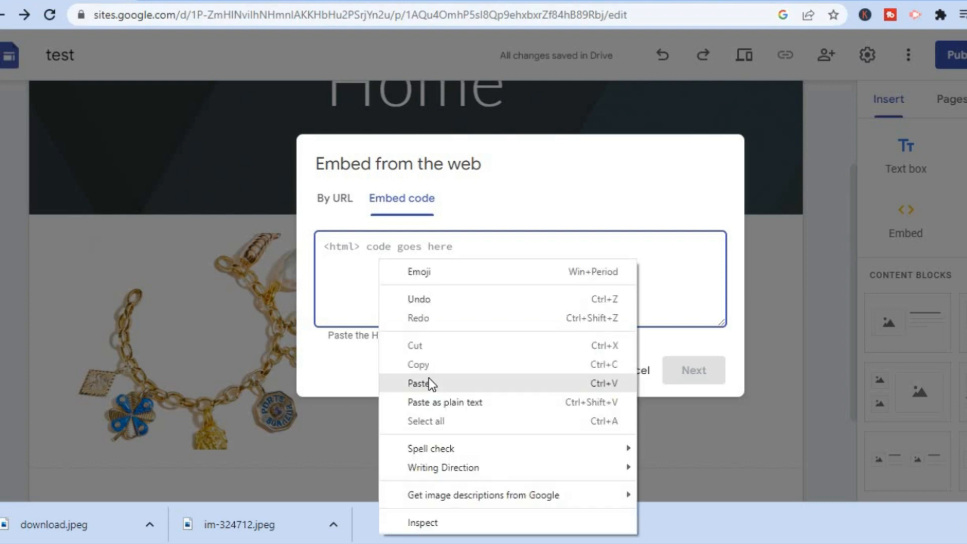
{"action": "left_click", "coordinate": [429, 381]}
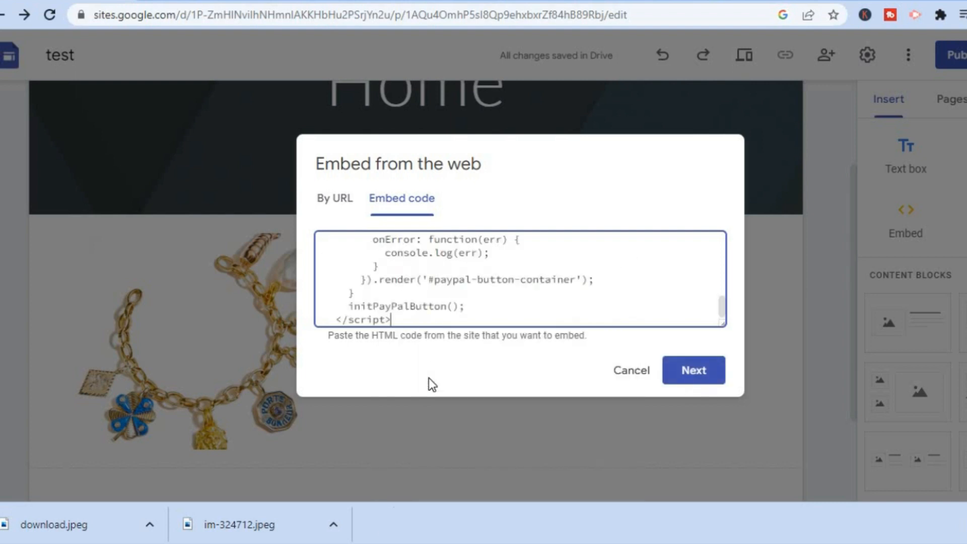
{"action": "left_click", "coordinate": [692, 371]}
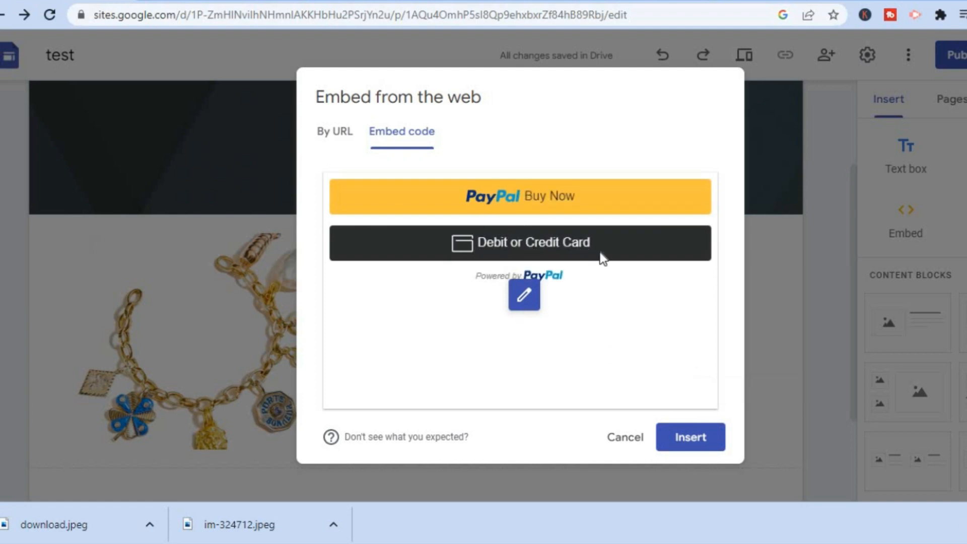
{"action": "left_click", "coordinate": [687, 439]}
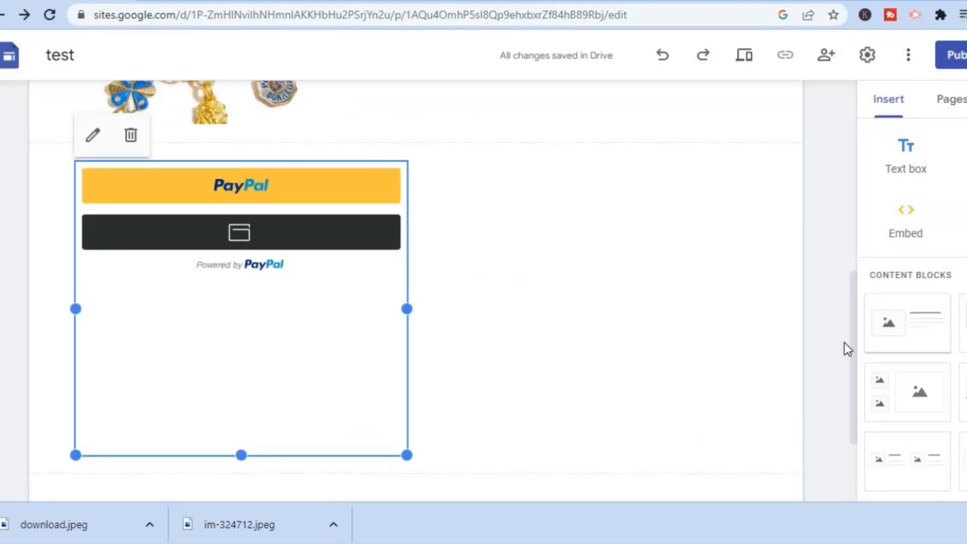
Step: Move the embedded PayPal button block up into the bracelet section, directly beneath the "Friendship Bracelet" title
{"action": "scroll", "coordinate": [851, 337], "scroll_direction": "up", "scroll_amount": 1}
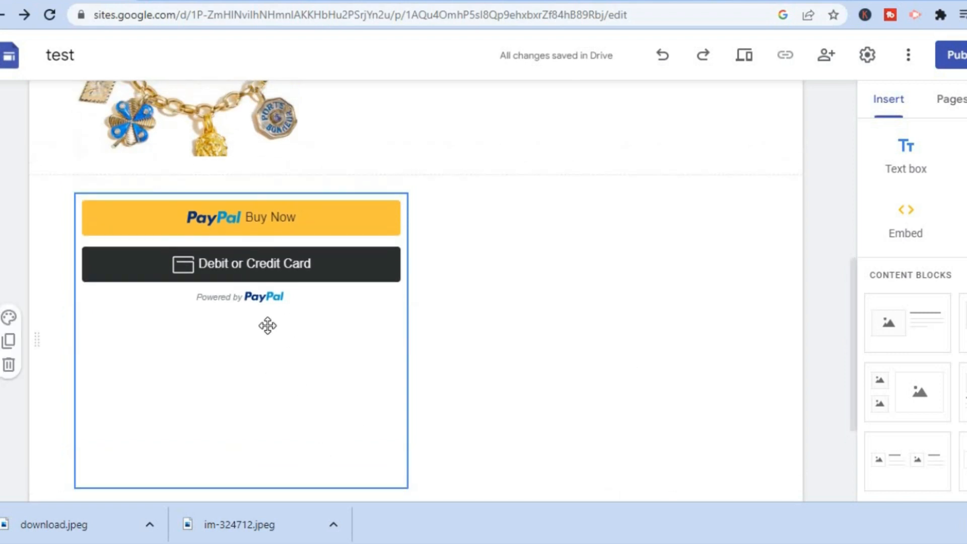
{"action": "left_click_drag", "start_coordinate": [267, 325], "coordinate": [445, 419]}
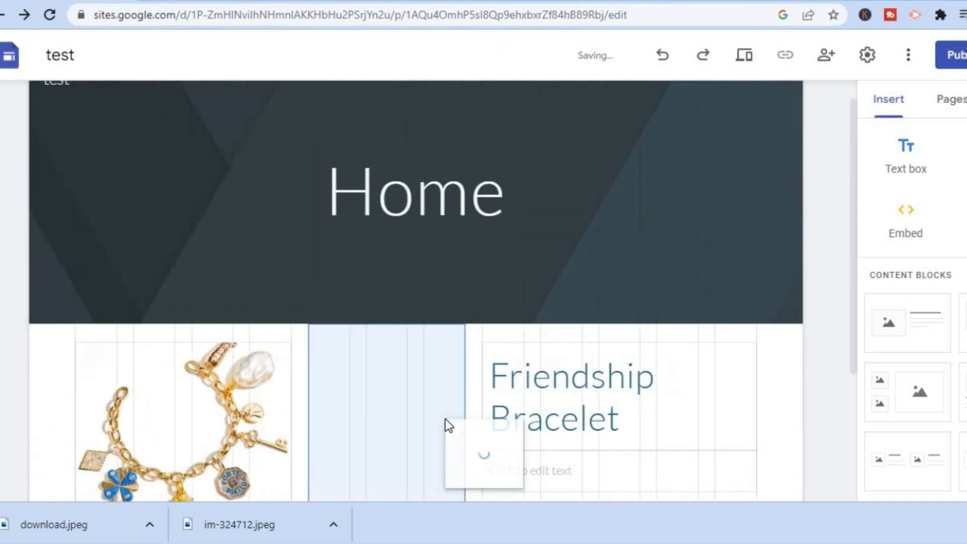
{"action": "left_click_drag", "start_coordinate": [506, 413], "coordinate": [525, 418]}
{"action": "left_click_drag", "start_coordinate": [854, 270], "coordinate": [848, 358]}
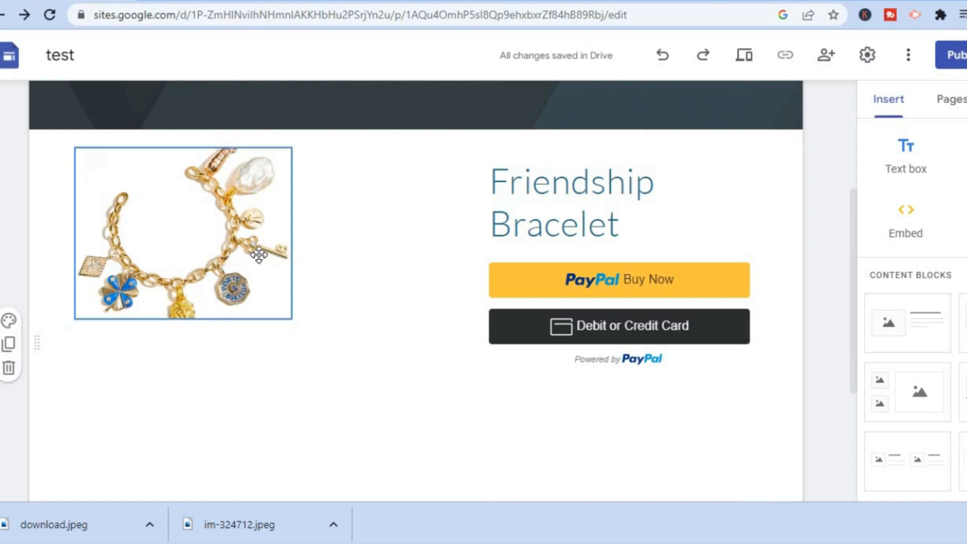
{"action": "left_click_drag", "start_coordinate": [459, 197], "coordinate": [433, 198]}
{"action": "left_click", "coordinate": [434, 198]}
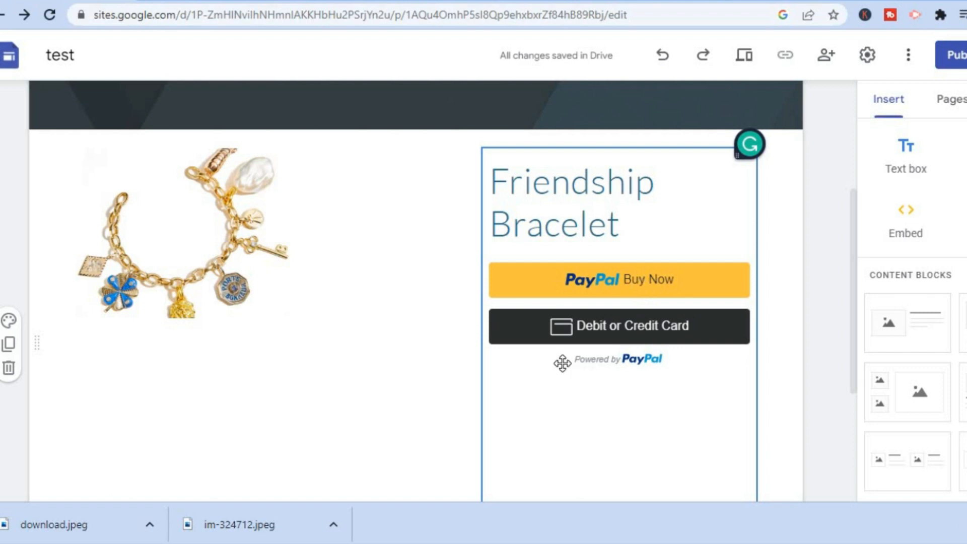
{"action": "mouse_move", "coordinate": [854, 316]}
{"action": "left_mouse_down"}
{"action": "mouse_move", "coordinate": [855, 410]}
{"action": "mouse_move", "coordinate": [853, 333]}
{"action": "left_mouse_up"}
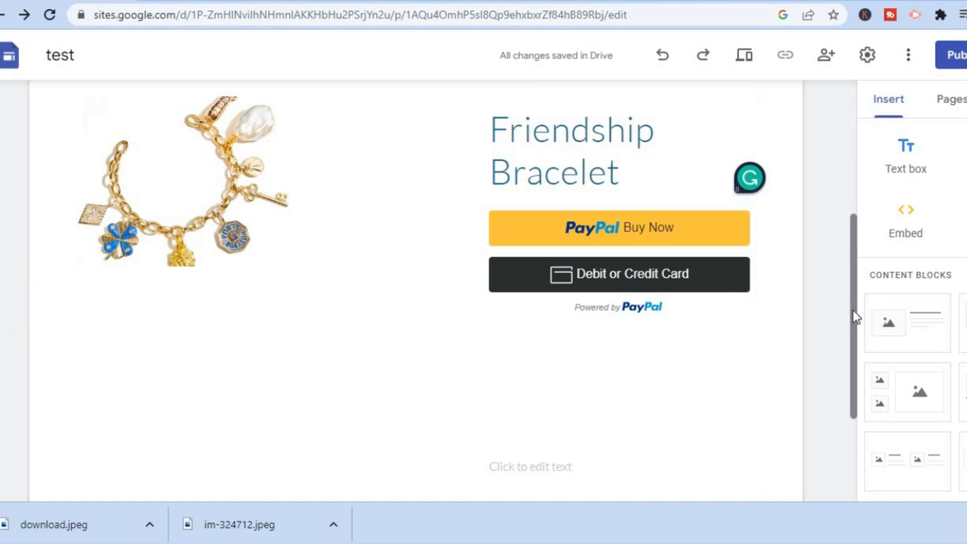
{"action": "scroll", "coordinate": [855, 289], "scroll_direction": "up", "scroll_amount": 2}
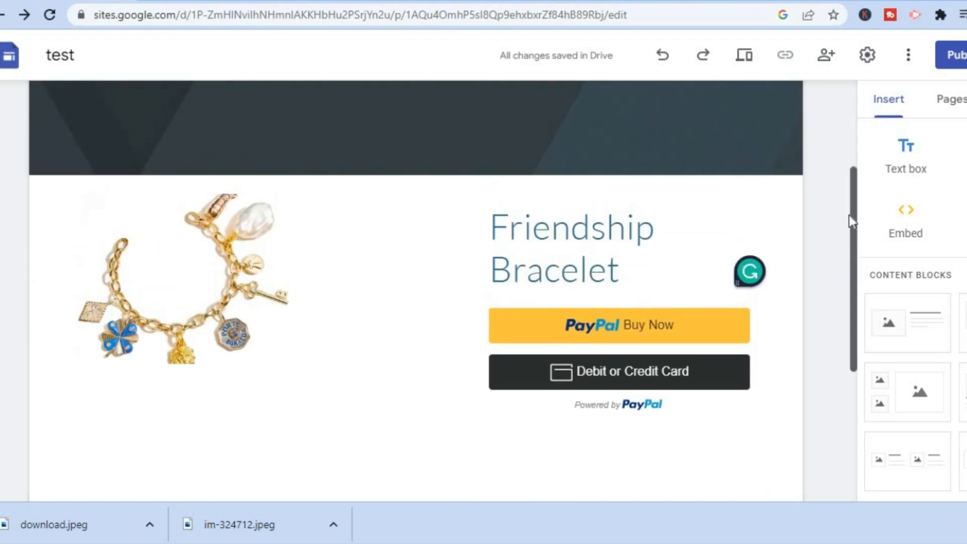
{"action": "scroll", "coordinate": [852, 216], "scroll_direction": "up", "scroll_amount": 2}
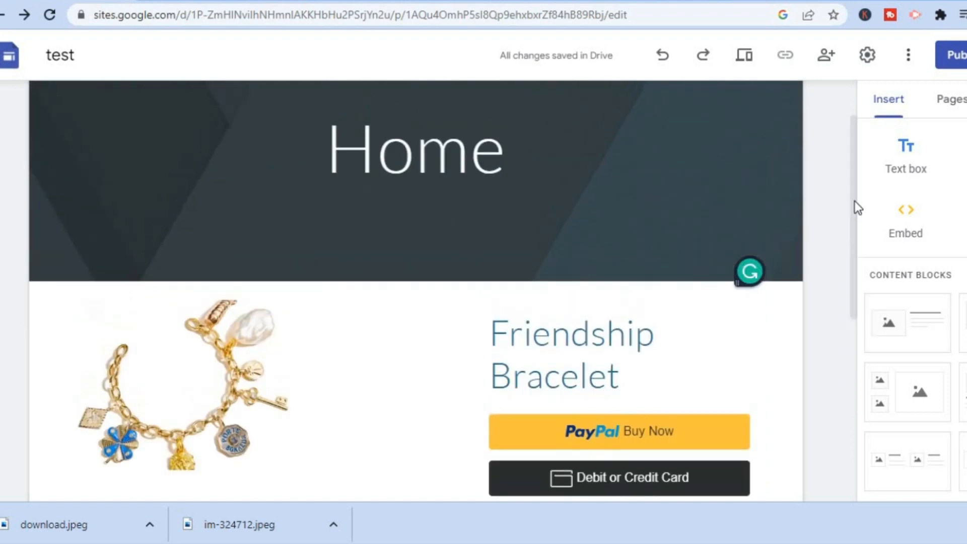
Step: Add a new page named "Bracelet 1" to the site
{"action": "left_click", "coordinate": [961, 108]}
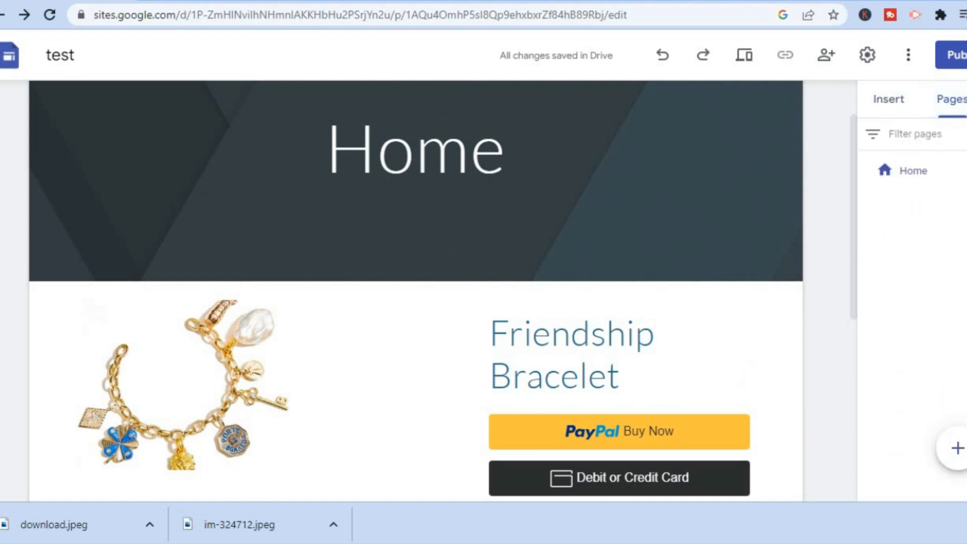
{"action": "mouse_move", "coordinate": [959, 451]}
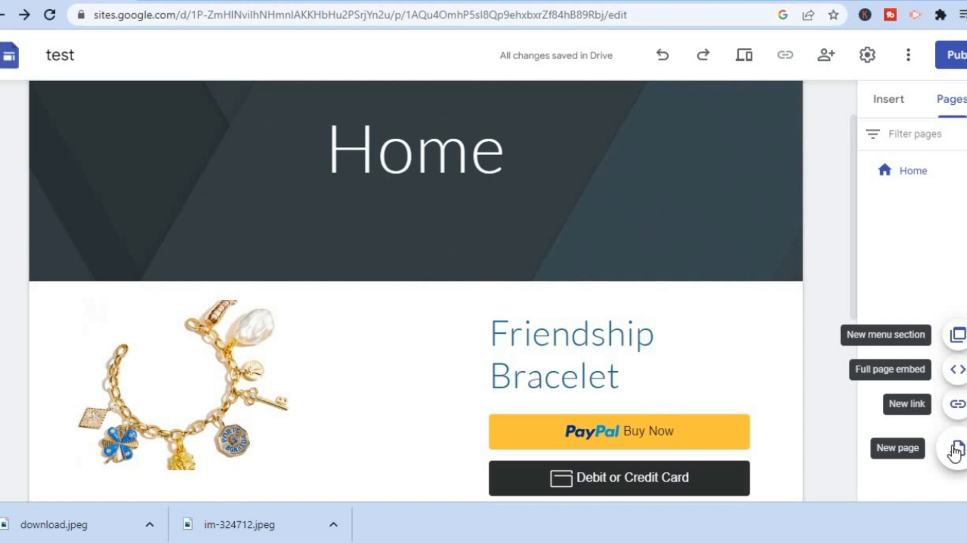
{"action": "left_click", "coordinate": [955, 452]}
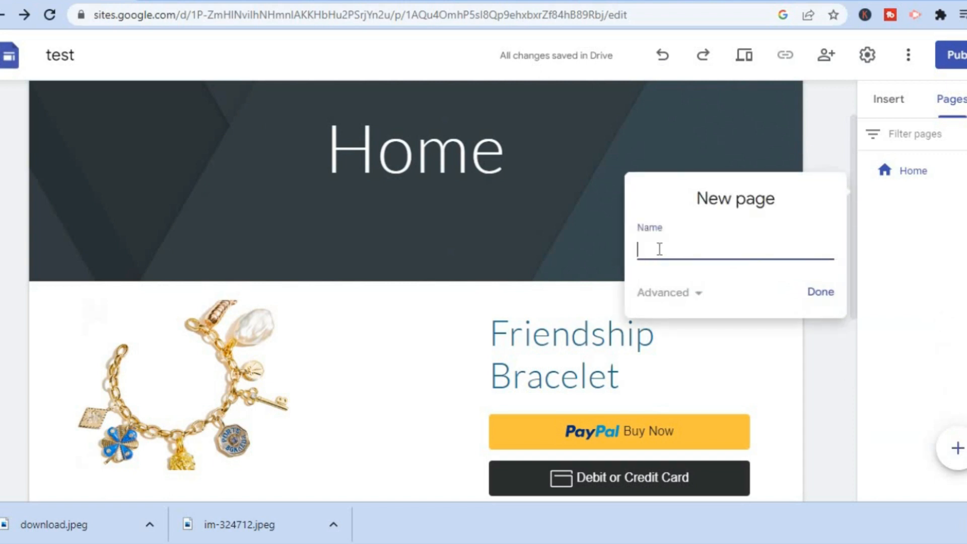
{"action": "type", "text": "B"}
{"action": "type", "text": "racele"}
{"action": "type", "text": "te"}
{"action": "type", "text": " 1"}
{"action": "left_click", "coordinate": [821, 292]}
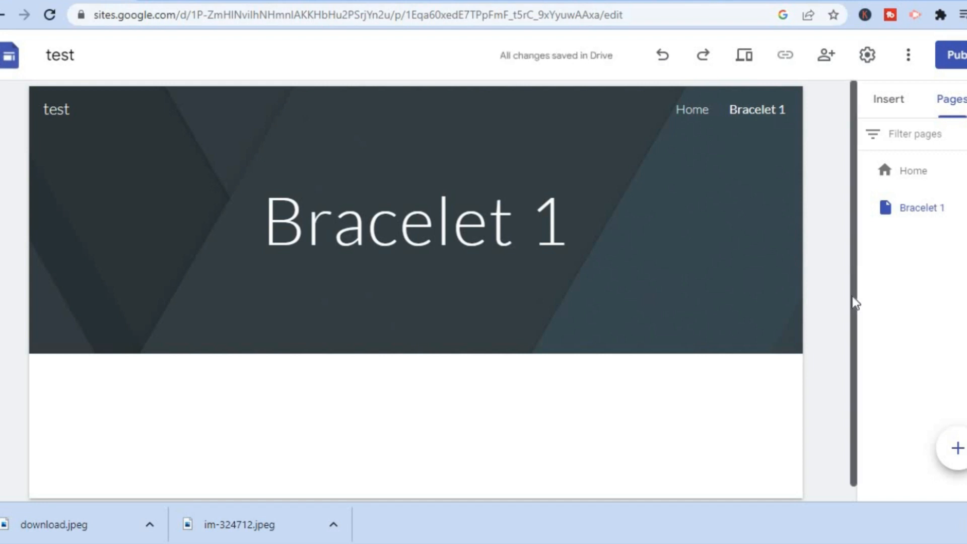
Step: Insert the content block with a single image beside a title and text below the Bracelet 1 page header
{"action": "left_click", "coordinate": [892, 98]}
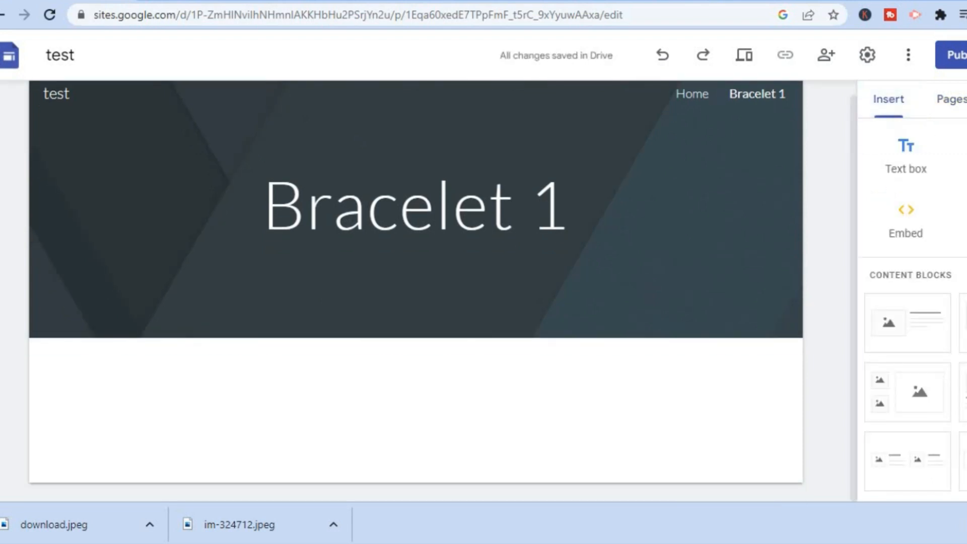
{"action": "scroll", "coordinate": [913, 312], "scroll_direction": "down", "scroll_amount": 3}
{"action": "scroll", "coordinate": [912, 313], "scroll_direction": "up", "scroll_amount": 3}
{"action": "left_click", "coordinate": [912, 334]}
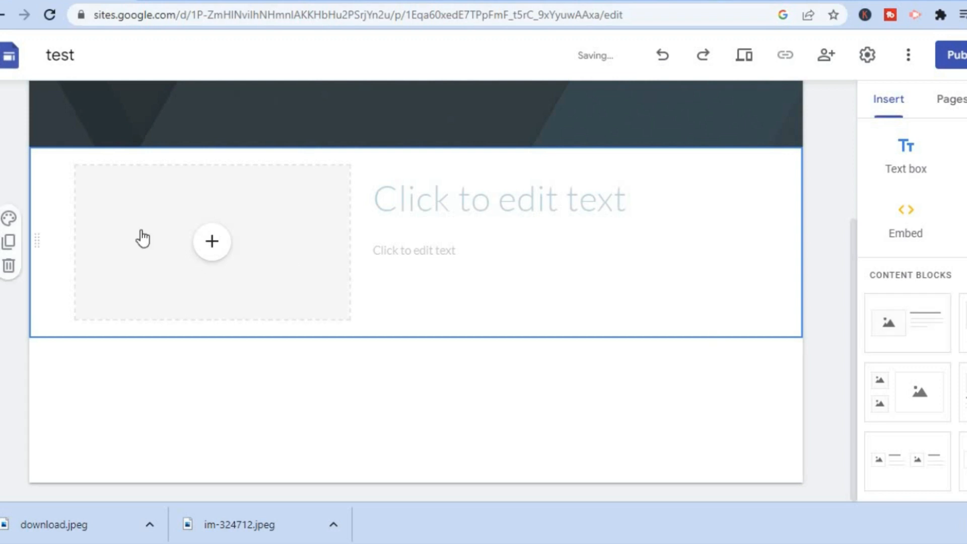
{"action": "left_click", "coordinate": [198, 243]}
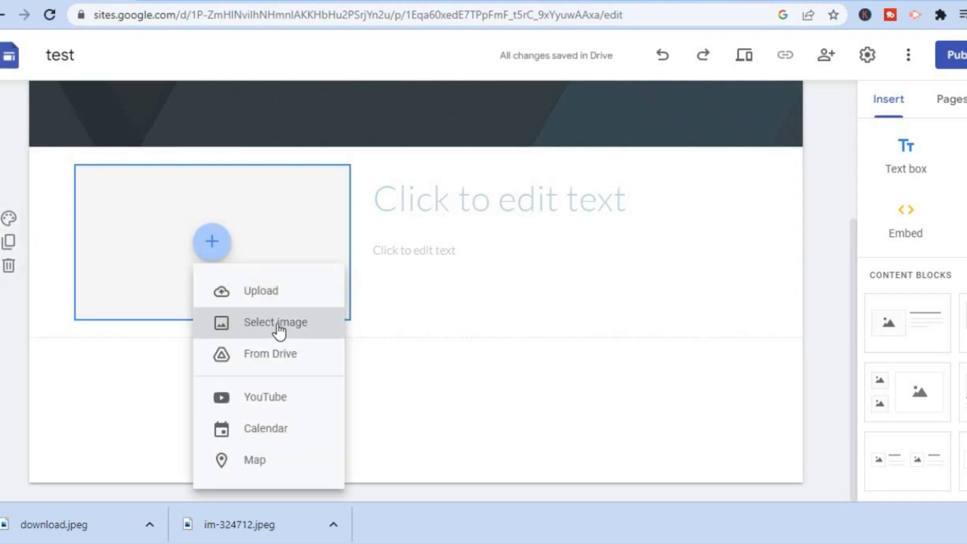
{"action": "left_click", "coordinate": [277, 325]}
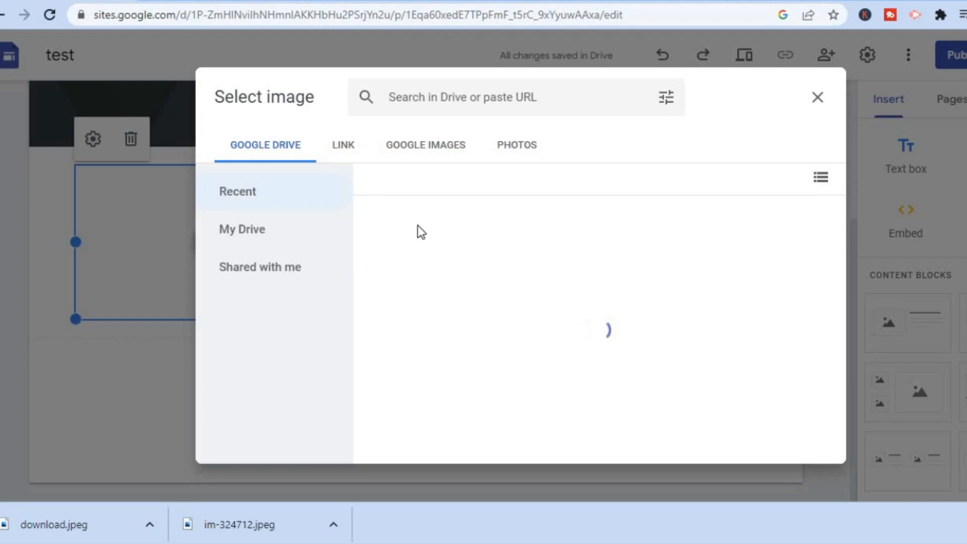
{"action": "left_click", "coordinate": [816, 100]}
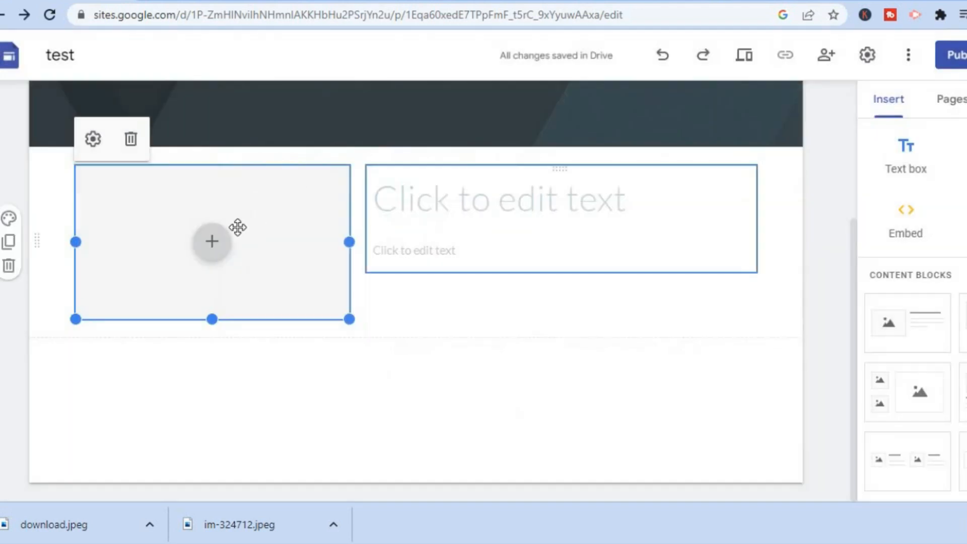
Step: Upload the "download" image from Downloads into the block's image placeholder and extend its lower edge to show more of the bracelet
{"action": "left_click", "coordinate": [212, 243]}
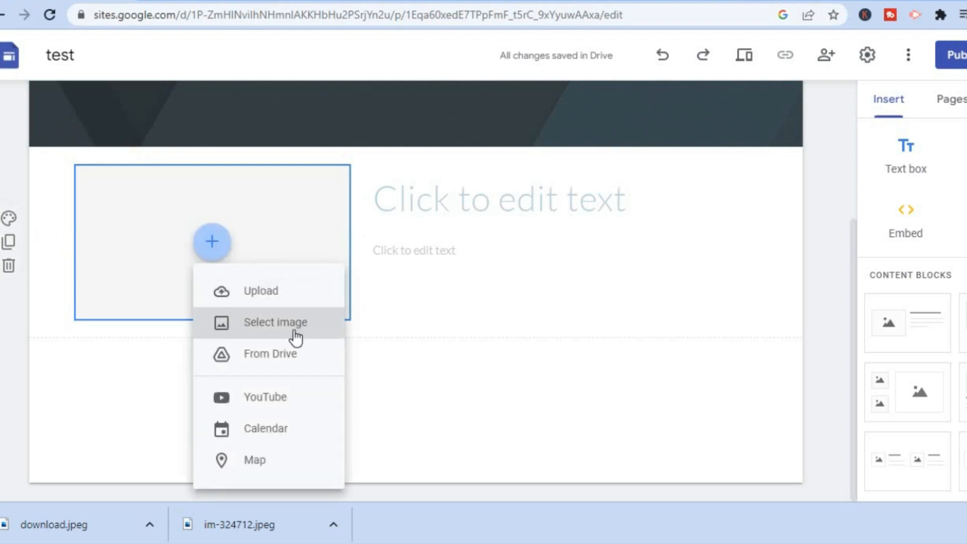
{"action": "left_click", "coordinate": [294, 302]}
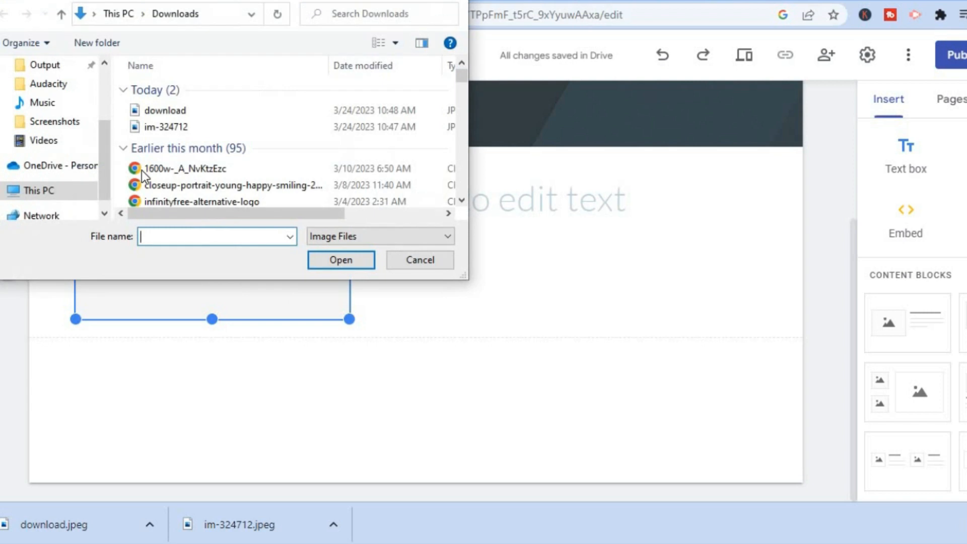
{"action": "left_click", "coordinate": [191, 107]}
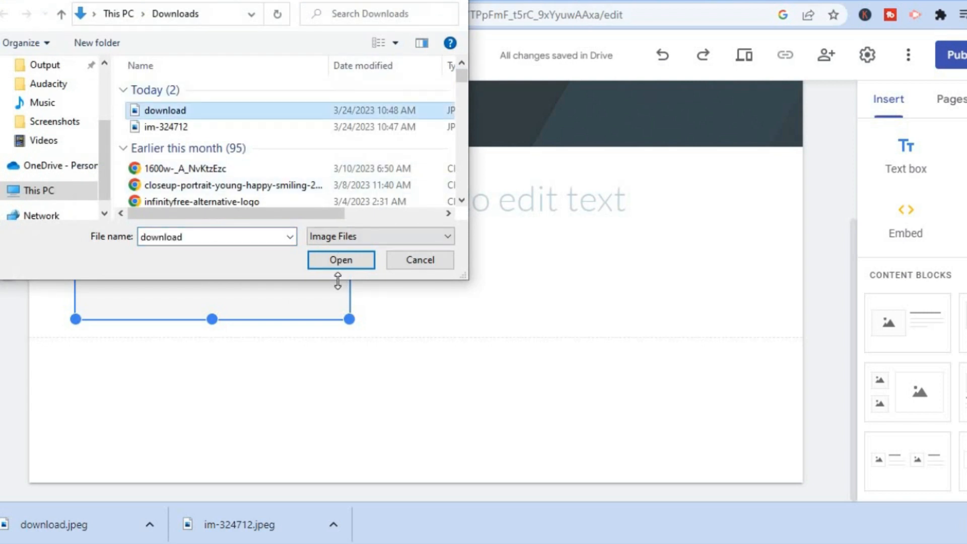
{"action": "left_click", "coordinate": [337, 259]}
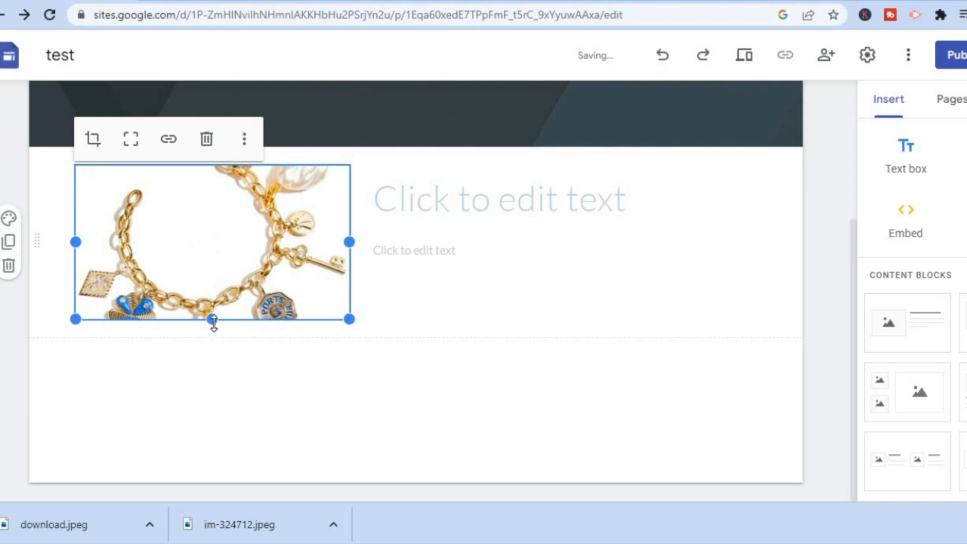
{"action": "left_click_drag", "start_coordinate": [212, 320], "coordinate": [212, 361]}
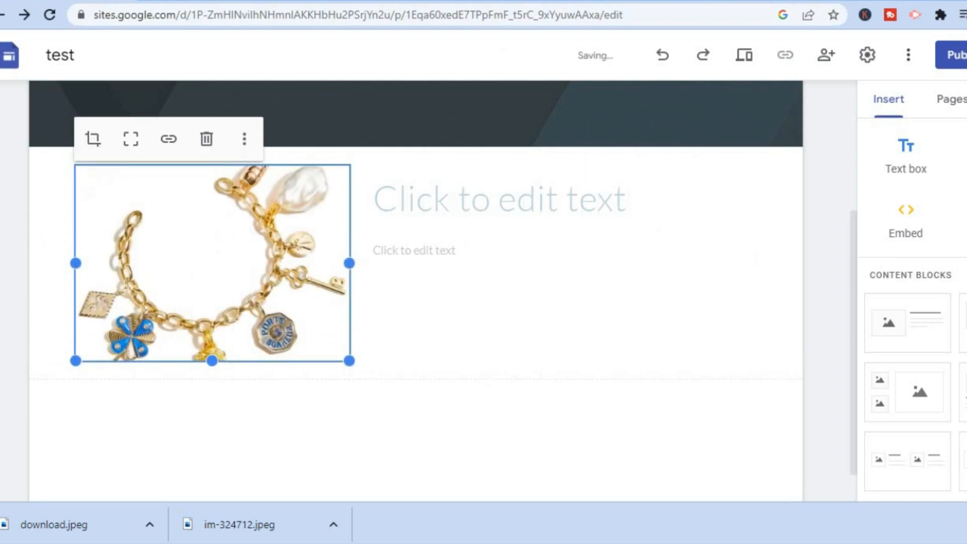
Step: Insert a button named "buy now" linked to the Home page and move it up between the bracelet image and the title text
{"action": "scroll", "coordinate": [911, 302], "scroll_direction": "down", "scroll_amount": 8}
{"action": "scroll", "coordinate": [911, 307], "scroll_direction": "down", "scroll_amount": 2}
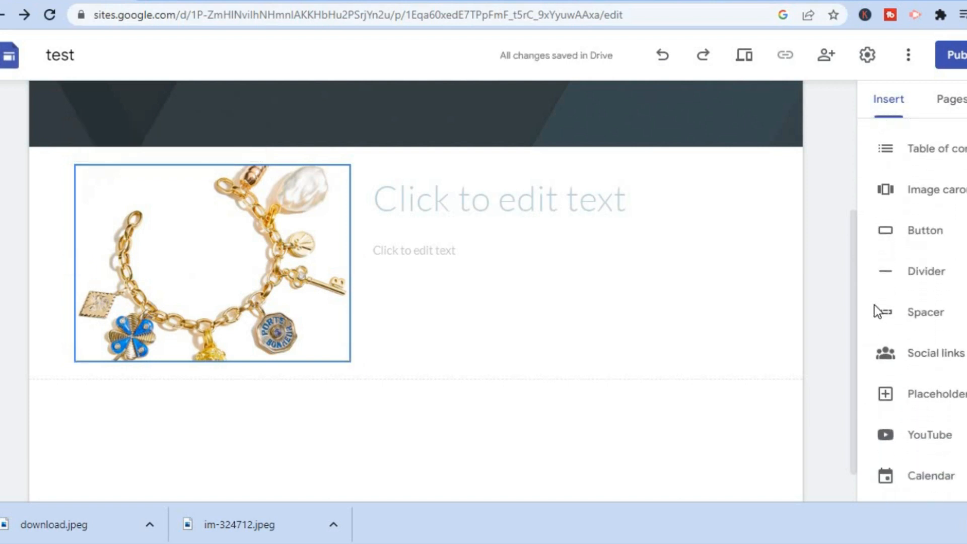
{"action": "left_click", "coordinate": [914, 234]}
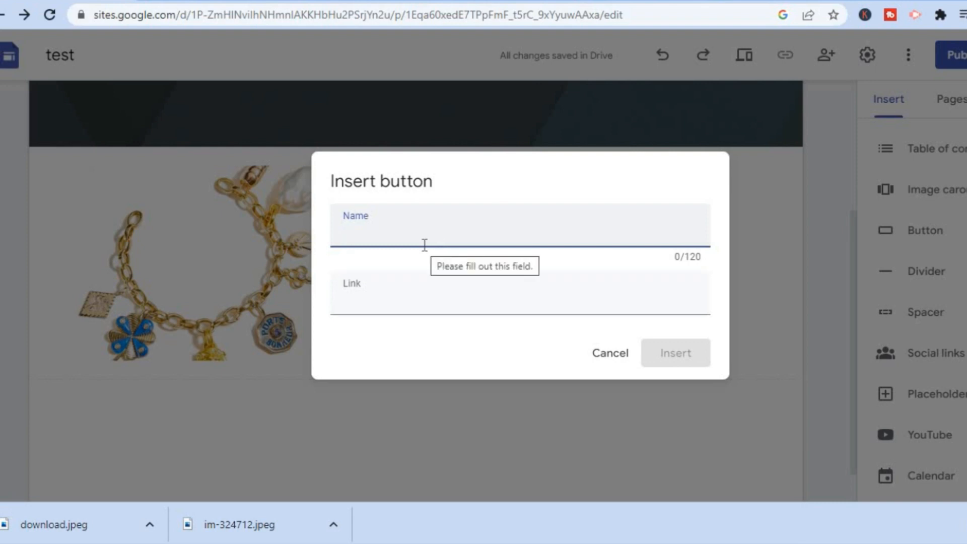
{"action": "type", "text": "buy "}
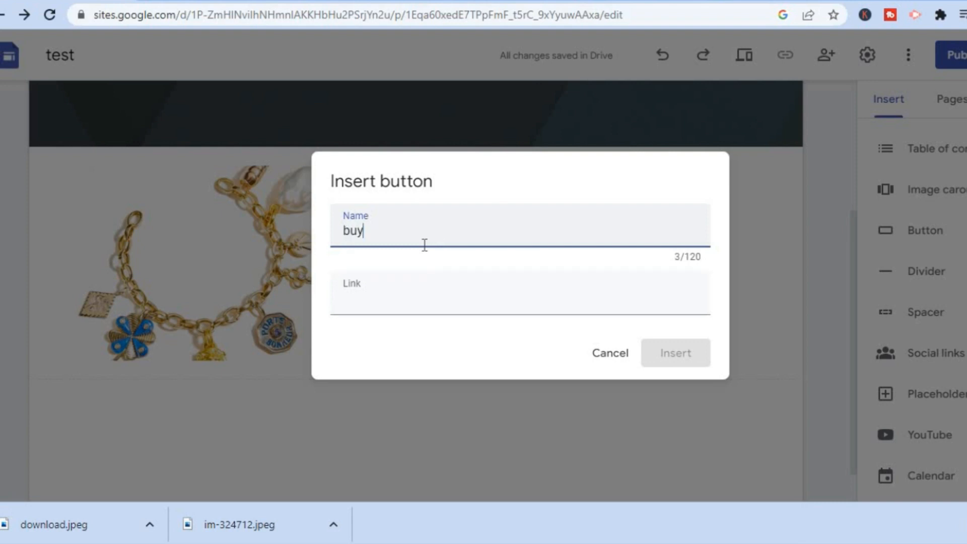
{"action": "type", "text": "now"}
{"action": "left_click", "coordinate": [367, 294]}
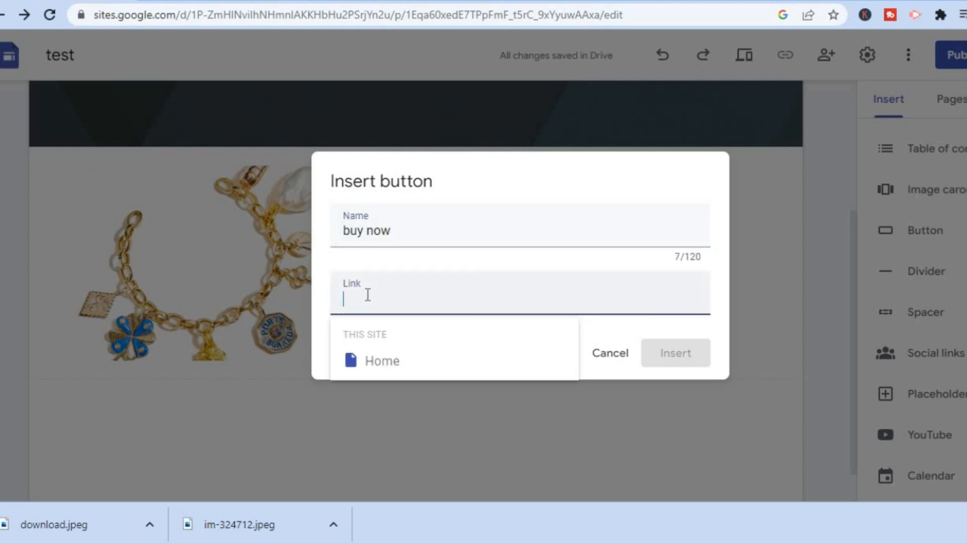
{"action": "left_click", "coordinate": [399, 377]}
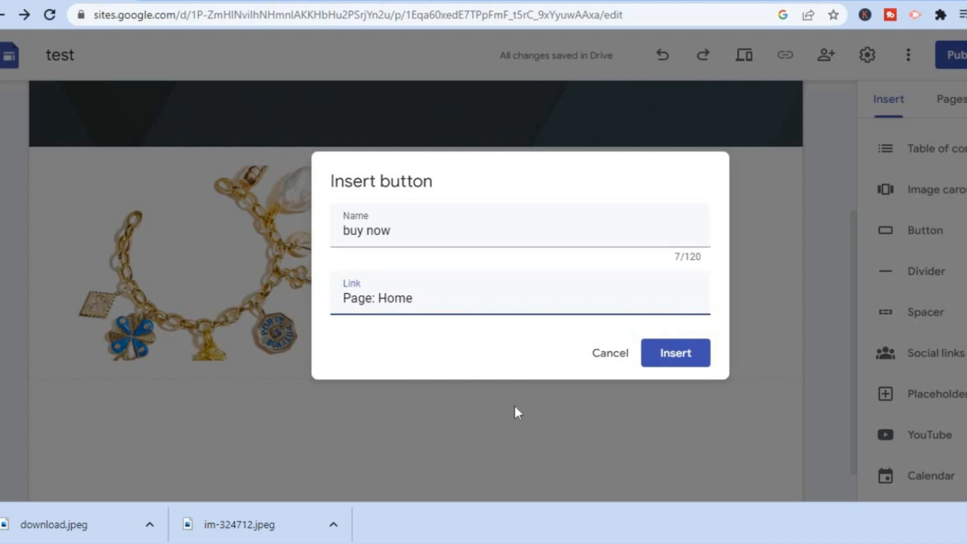
{"action": "left_click", "coordinate": [666, 355]}
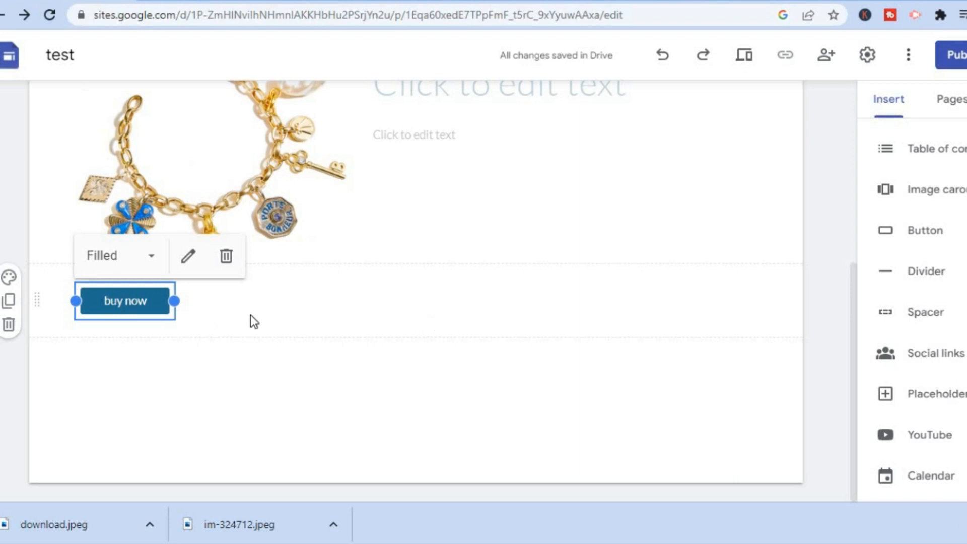
{"action": "left_click_drag", "start_coordinate": [154, 297], "coordinate": [428, 143]}
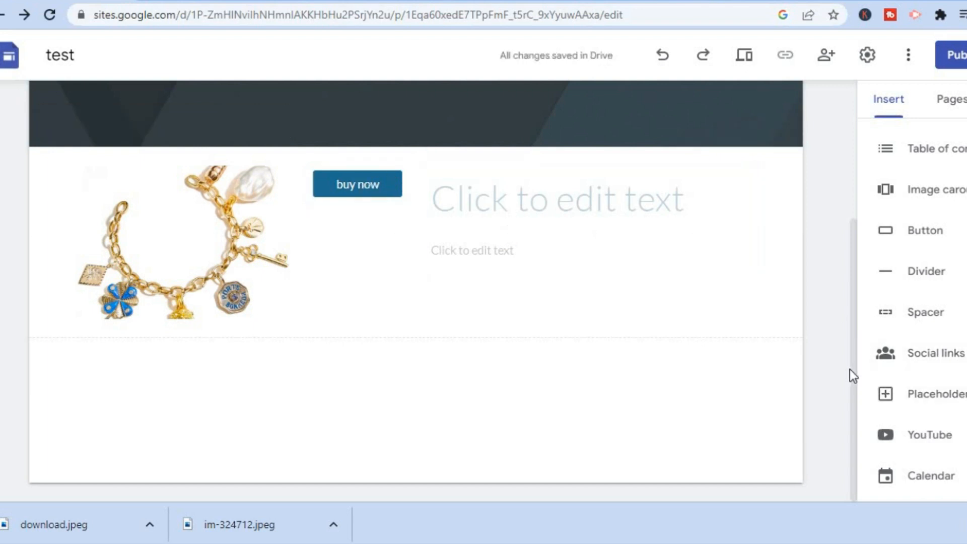
{"action": "left_click_drag", "start_coordinate": [853, 367], "coordinate": [856, 250]}
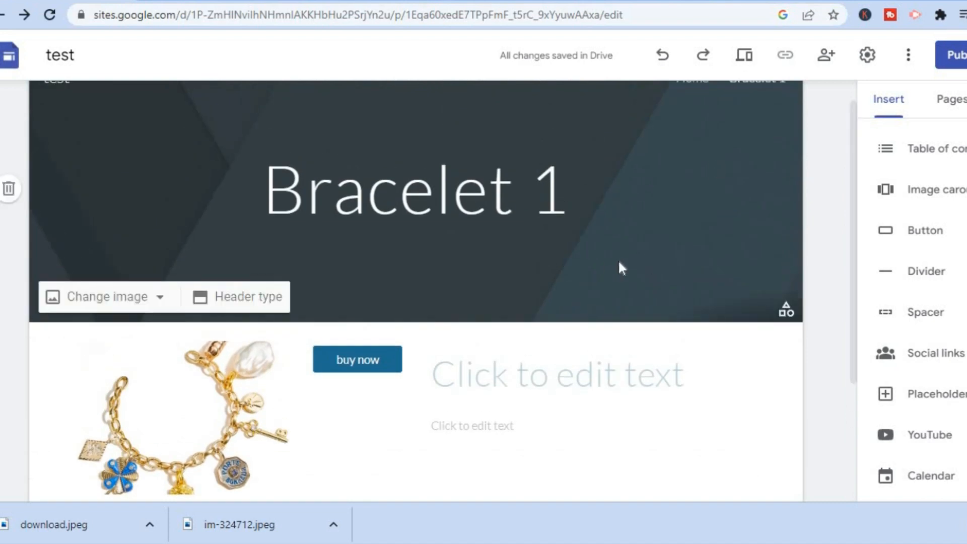
Step: Switch to the Stripe dashboard and start adding a new product
{"action": "left_click", "coordinate": [728, 4]}
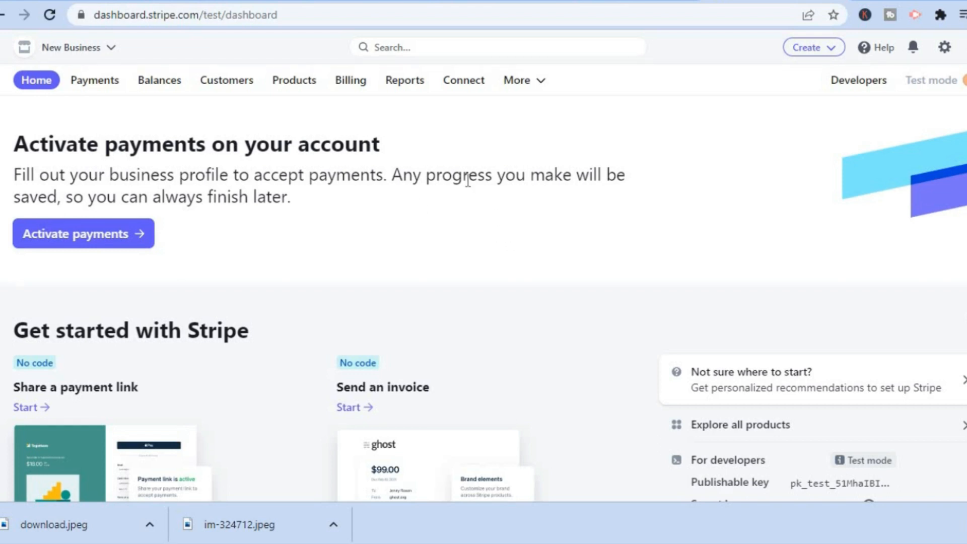
{"action": "left_click", "coordinate": [302, 85]}
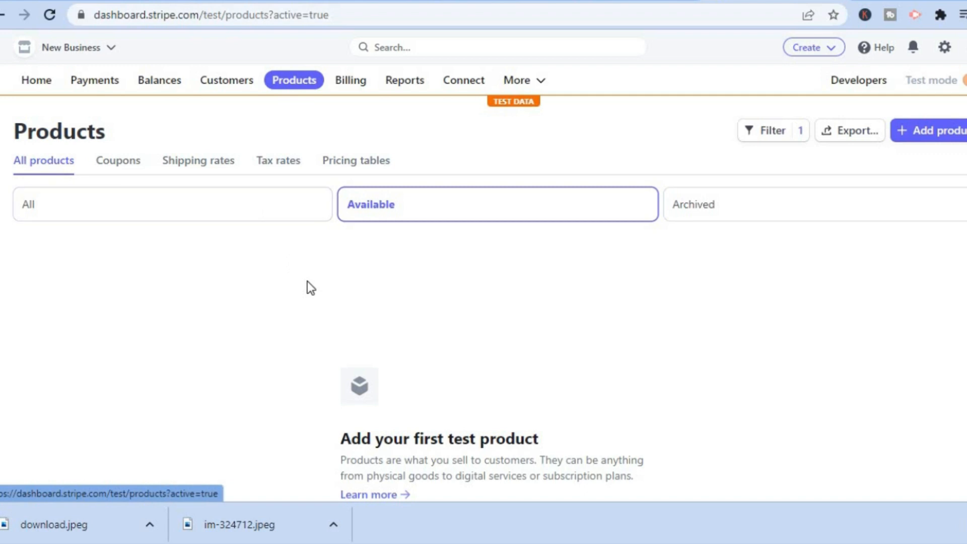
{"action": "left_click", "coordinate": [940, 134]}
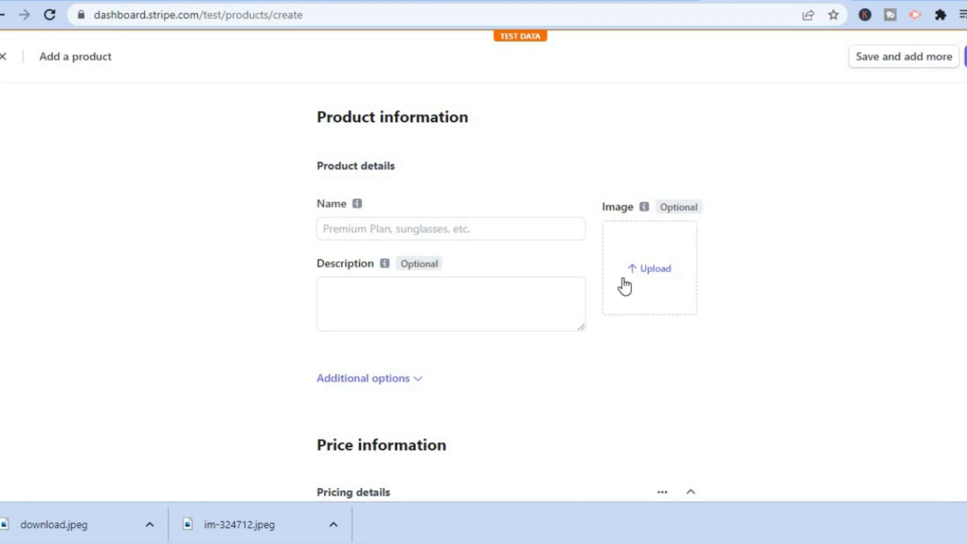
Step: Name the product "bracelet" and upload the "download" image from Downloads as its picture
{"action": "left_click", "coordinate": [460, 230]}
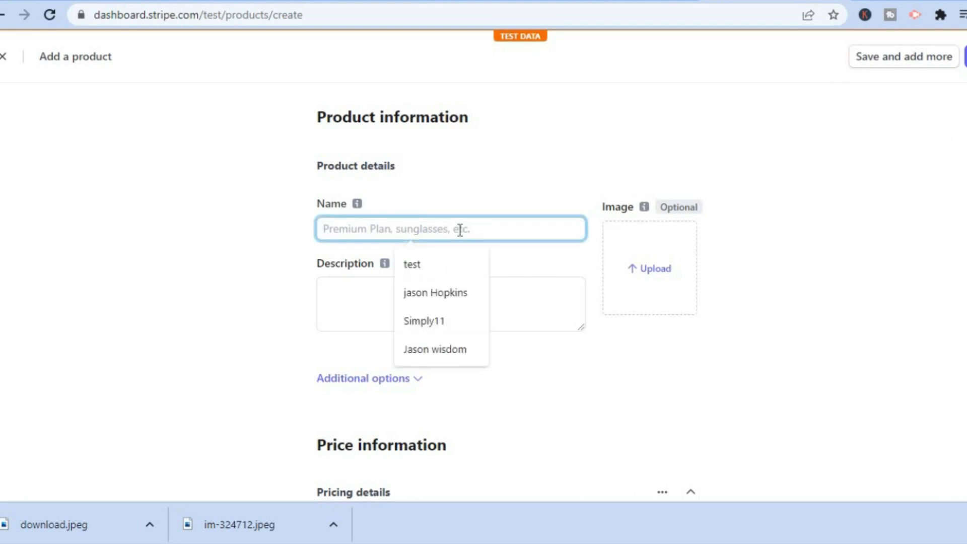
{"action": "type", "text": "b"}
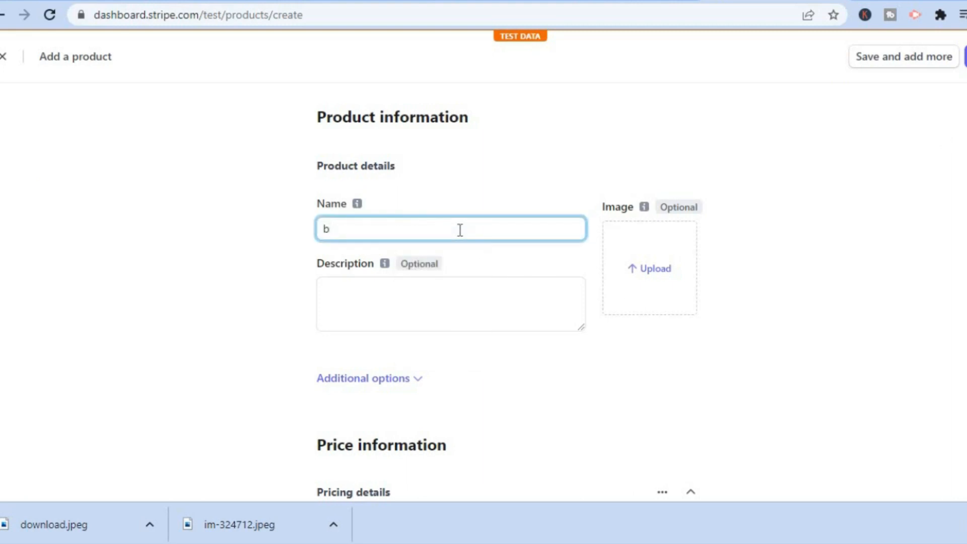
{"action": "type", "text": "racelet"}
{"action": "left_click", "coordinate": [658, 268]}
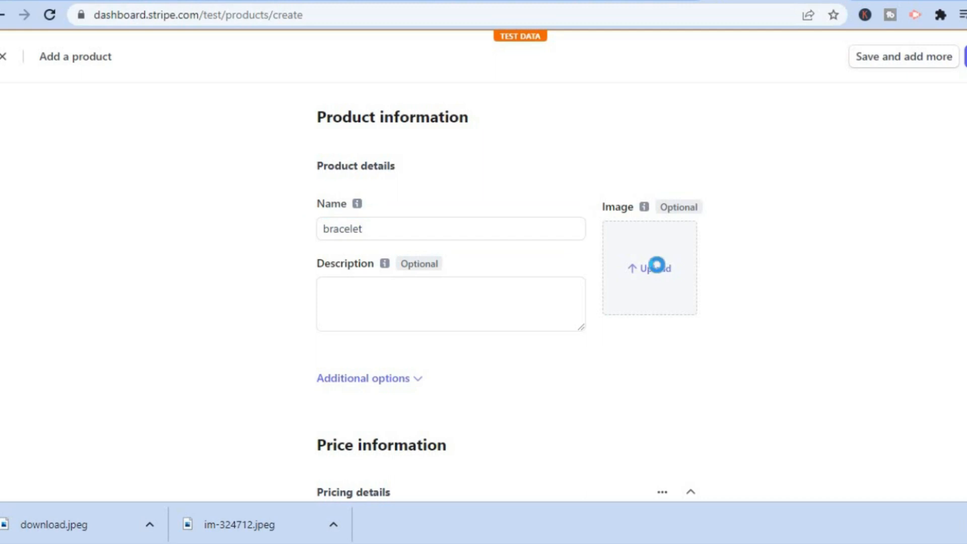
{"action": "left_click", "coordinate": [167, 111]}
{"action": "left_click", "coordinate": [338, 256]}
Step: Expand the additional options in the bracelet's product details
{"action": "left_click", "coordinate": [369, 299]}
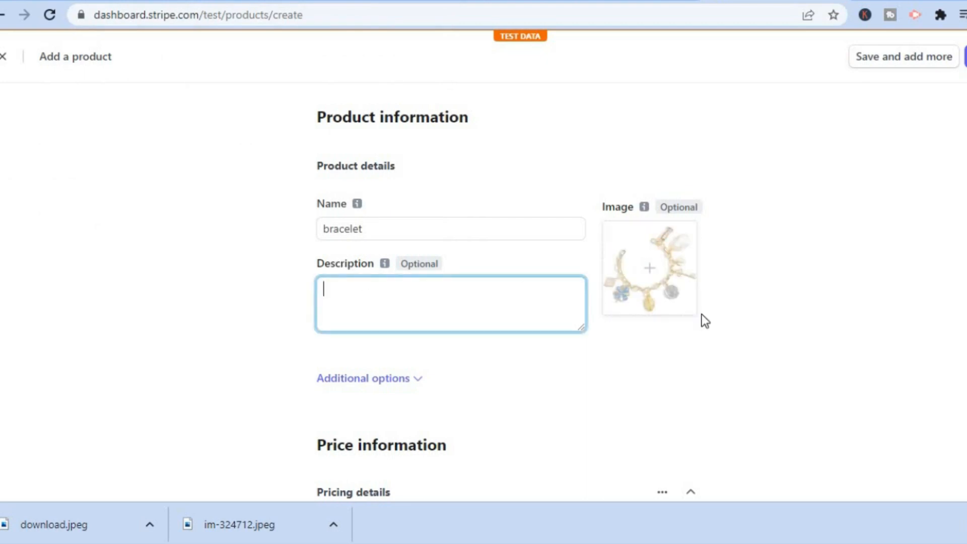
{"action": "scroll", "coordinate": [458, 236], "scroll_direction": "down", "scroll_amount": 3}
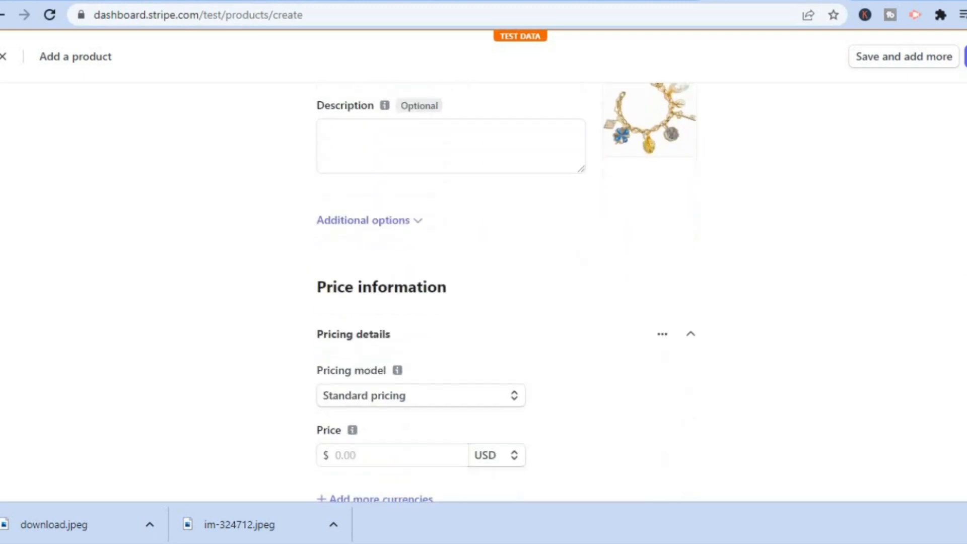
{"action": "left_click", "coordinate": [392, 232]}
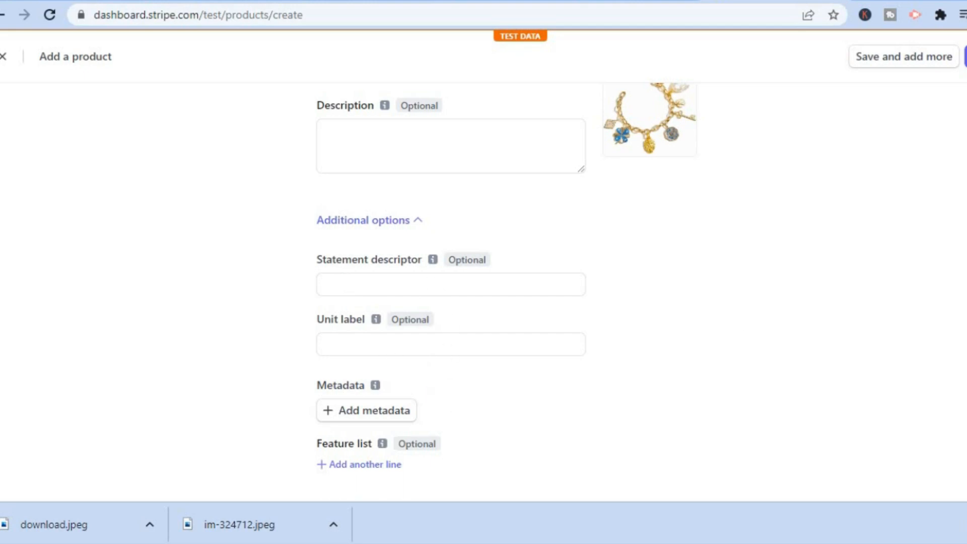
Step: Keep Standard pricing as the bracelet's pricing model and set a one-time price of 1.00 USD
{"action": "scroll", "coordinate": [456, 272], "scroll_direction": "down", "scroll_amount": 5}
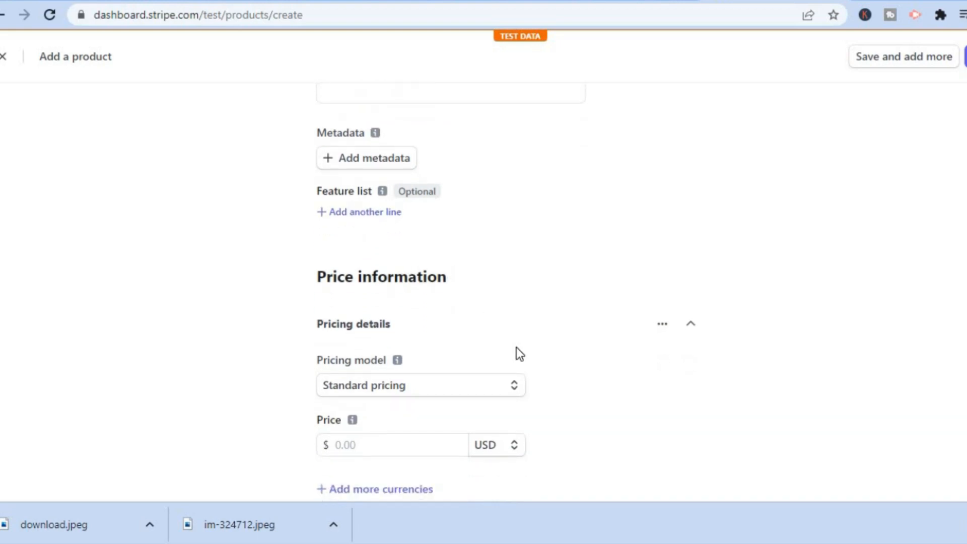
{"action": "scroll", "coordinate": [505, 293], "scroll_direction": "down", "scroll_amount": 3}
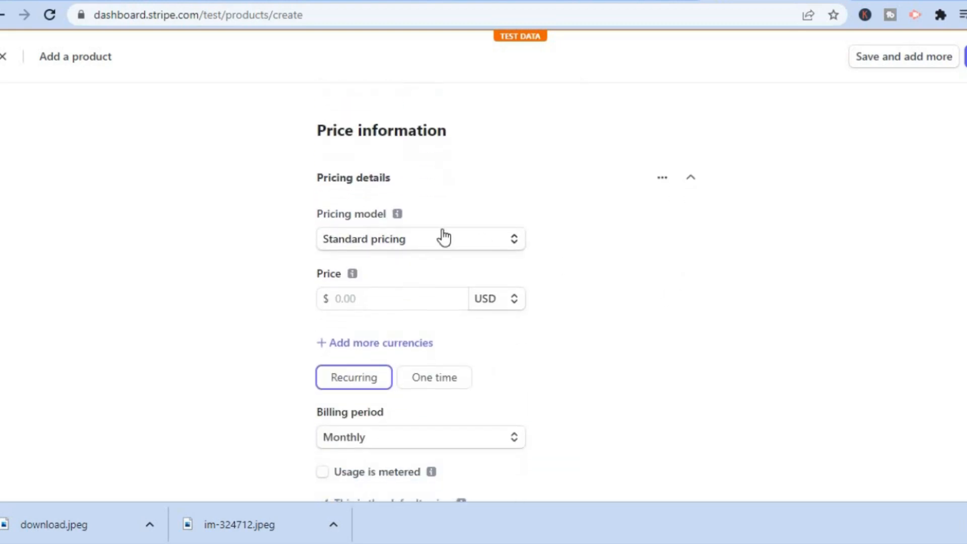
{"action": "left_click", "coordinate": [443, 237]}
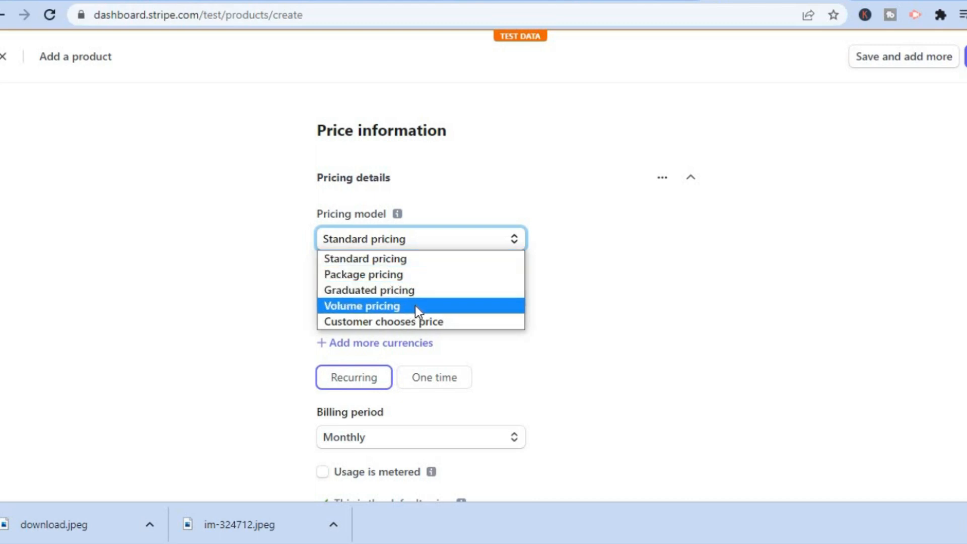
{"action": "left_click", "coordinate": [494, 262]}
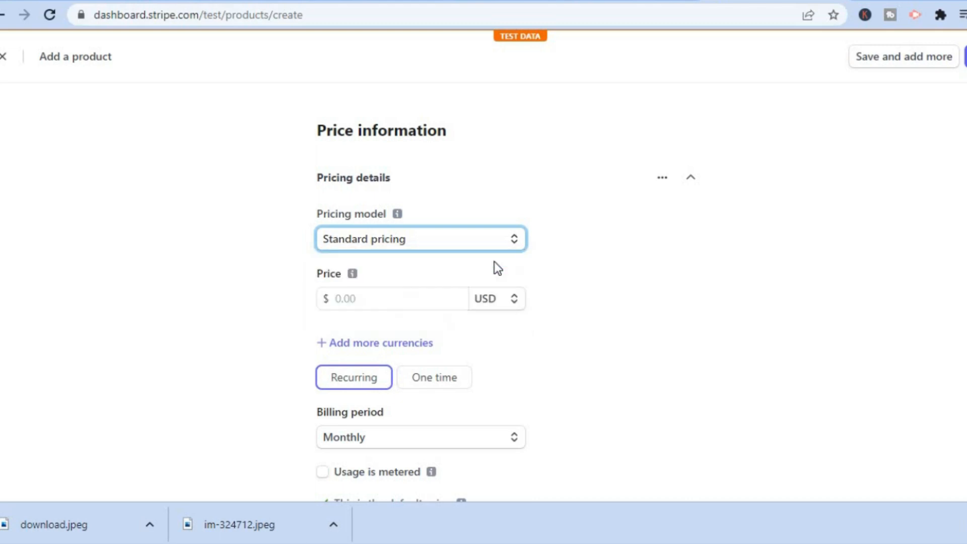
{"action": "left_click", "coordinate": [436, 305]}
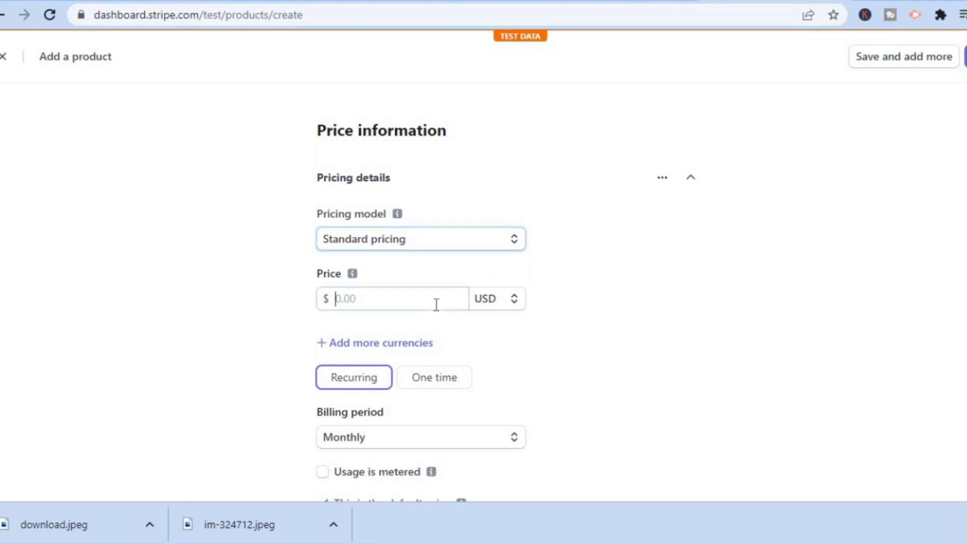
{"action": "type", "text": "1"}
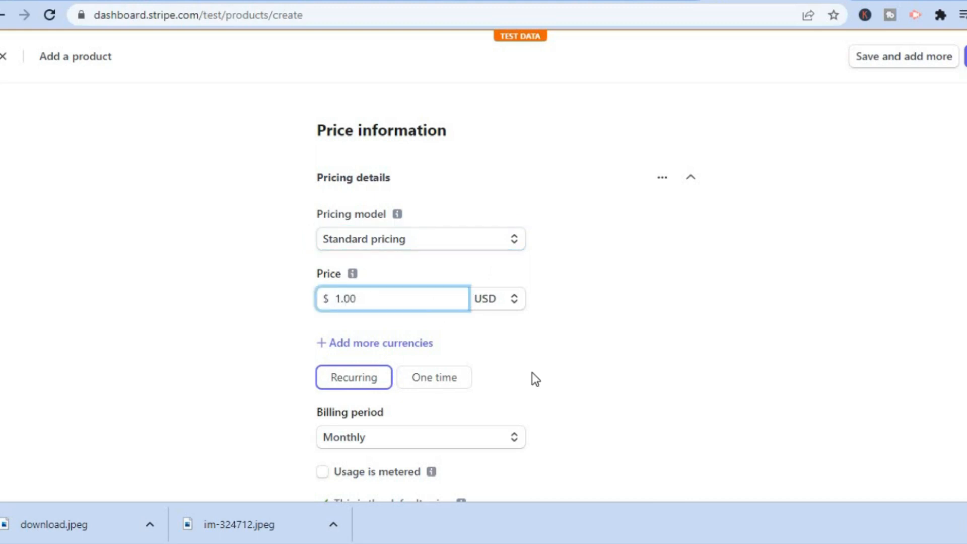
{"action": "left_click", "coordinate": [578, 404]}
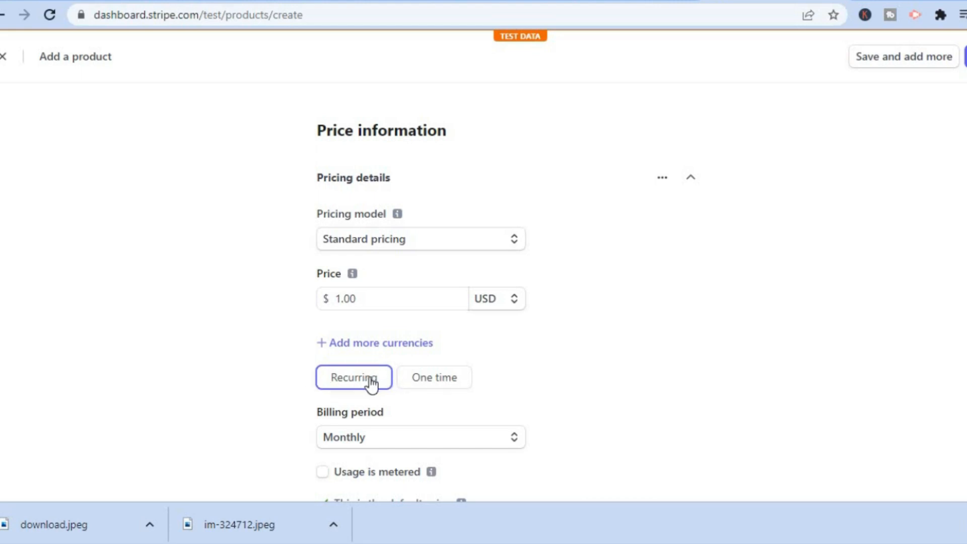
{"action": "left_click", "coordinate": [441, 382]}
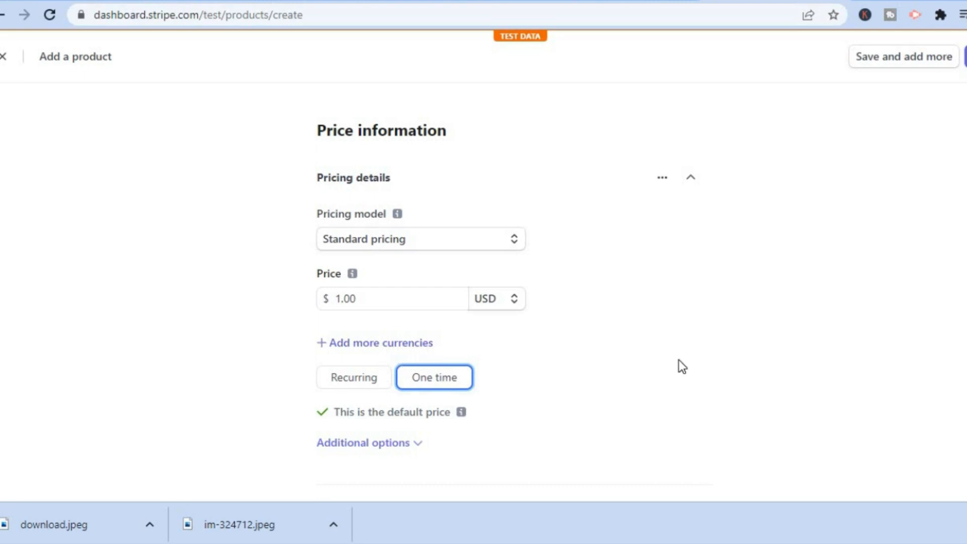
Step: Expand the additional options of the bracelet's price, leave the price description blank, and save the product
{"action": "scroll", "coordinate": [559, 345], "scroll_direction": "down", "scroll_amount": 2}
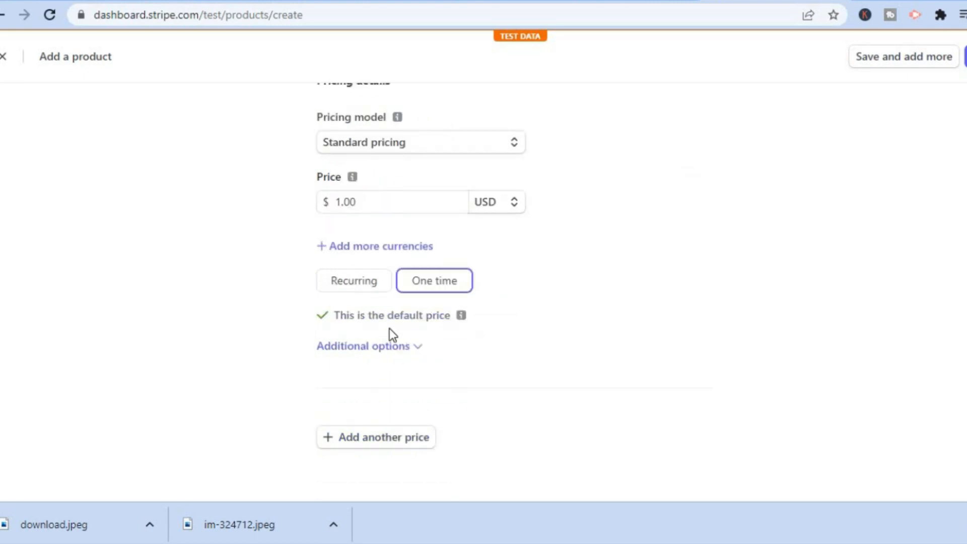
{"action": "left_click", "coordinate": [376, 350]}
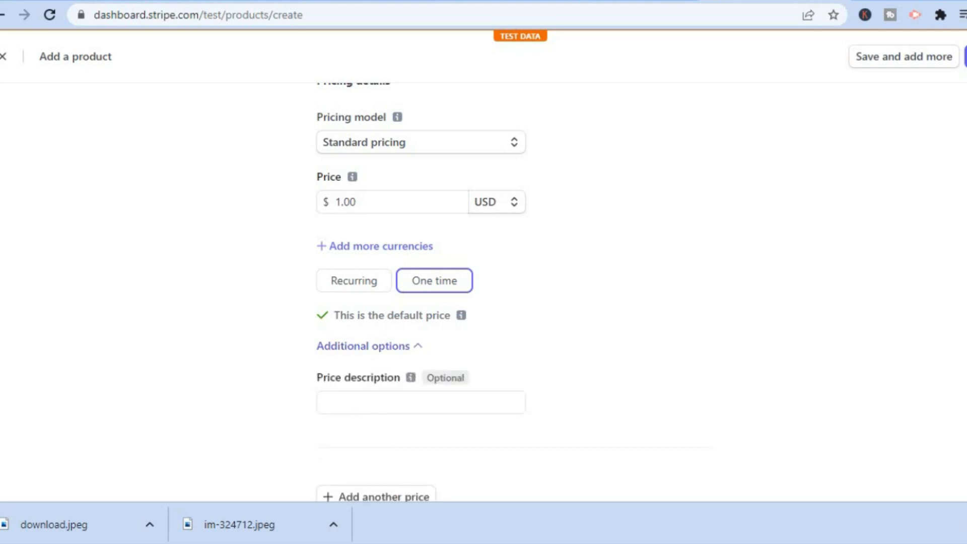
{"action": "scroll", "coordinate": [475, 302], "scroll_direction": "down", "scroll_amount": 1}
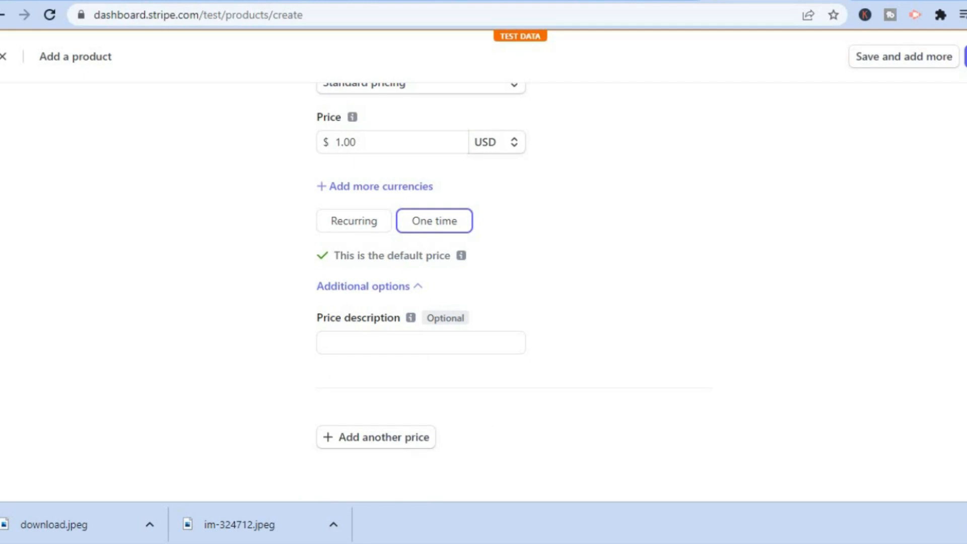
{"action": "scroll", "coordinate": [506, 278], "scroll_direction": "up", "scroll_amount": 5}
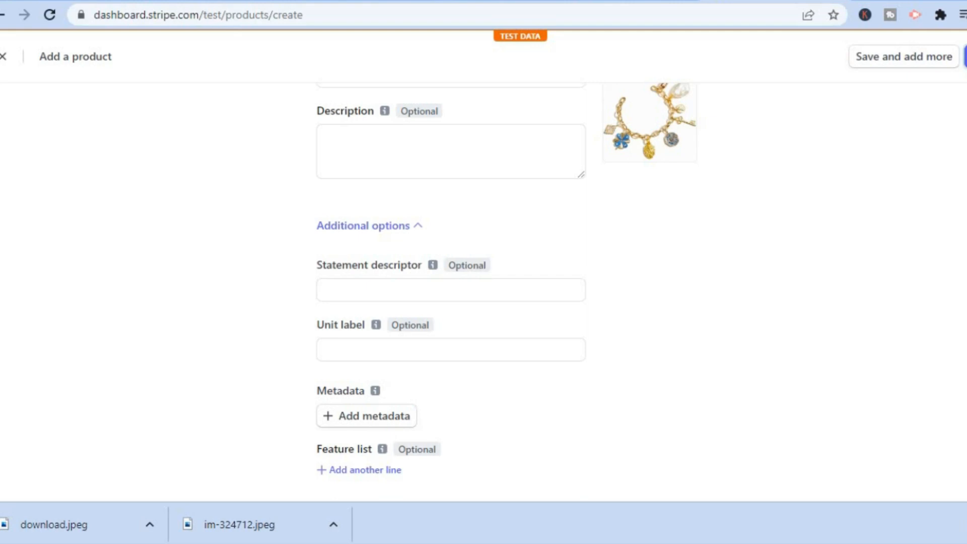
{"action": "left_click", "coordinate": [966, 57]}
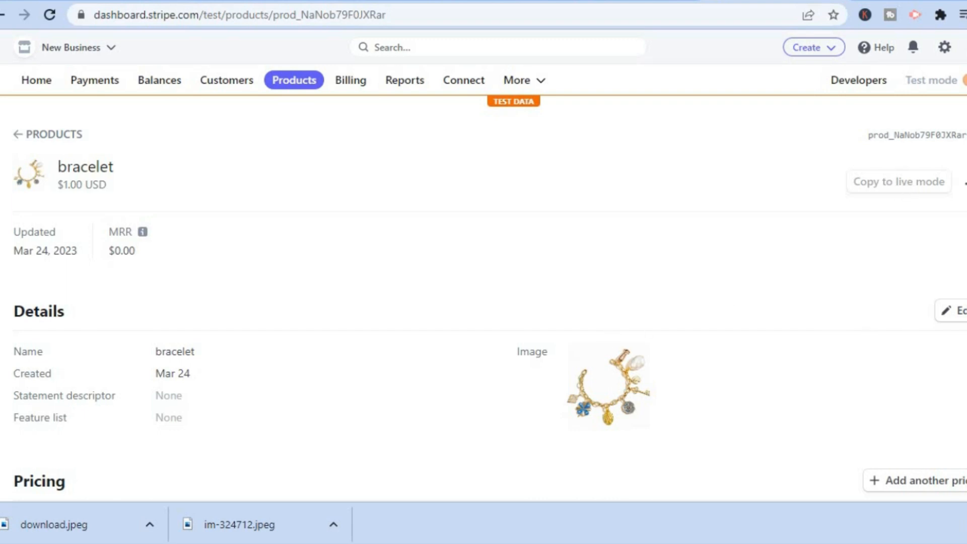
Step: Start creating a payment link for the bracelet's default price
{"action": "scroll", "coordinate": [484, 299], "scroll_direction": "down", "scroll_amount": 5}
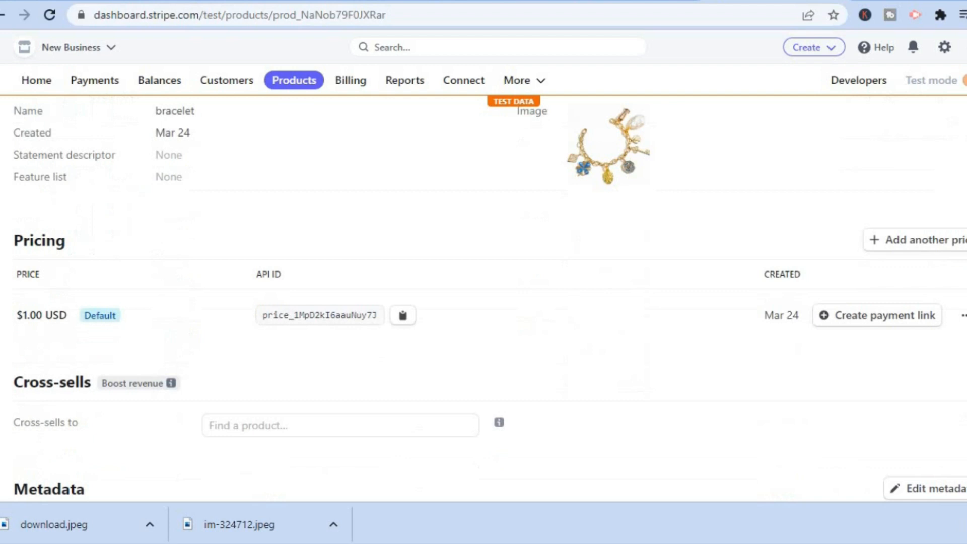
{"action": "scroll", "coordinate": [484, 300], "scroll_direction": "down", "scroll_amount": 4}
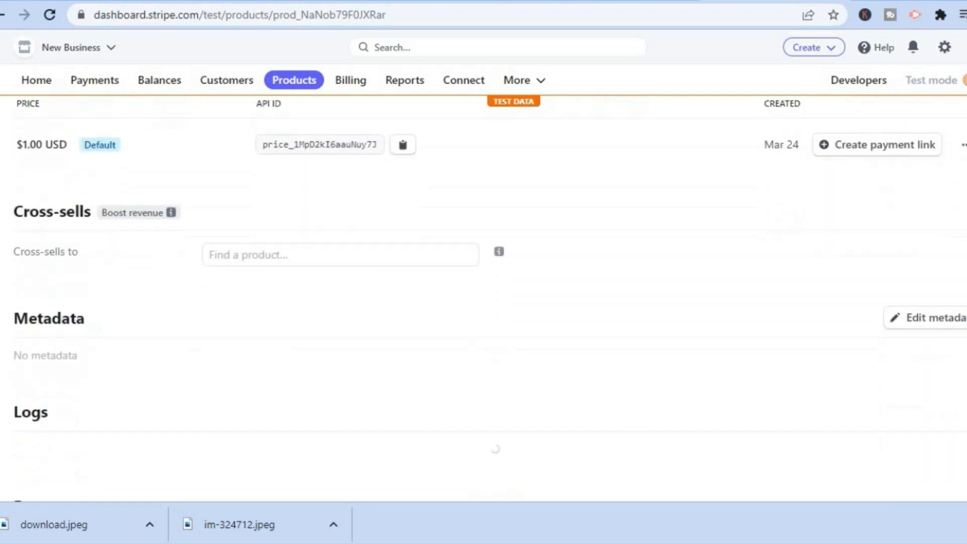
{"action": "scroll", "coordinate": [483, 299], "scroll_direction": "up", "scroll_amount": 3}
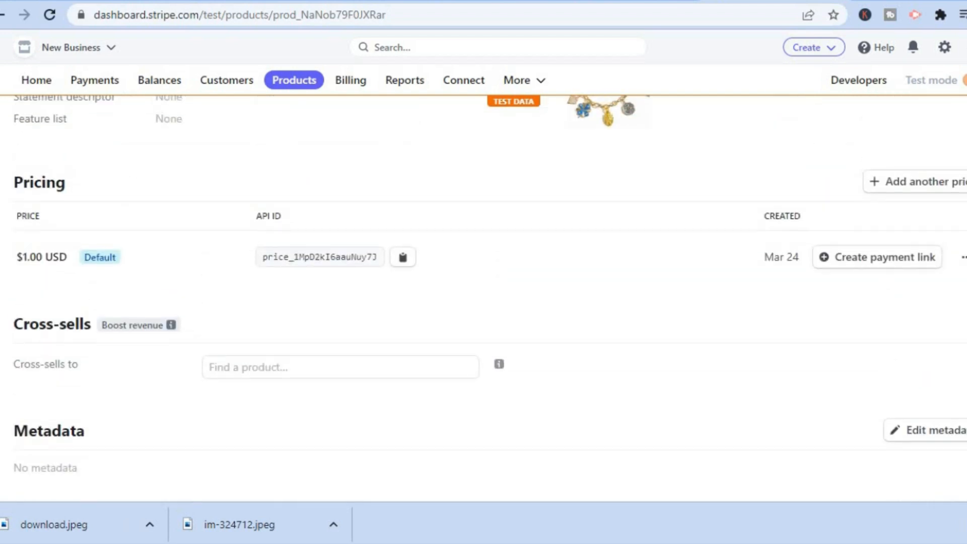
{"action": "scroll", "coordinate": [483, 299], "scroll_direction": "up", "scroll_amount": 3}
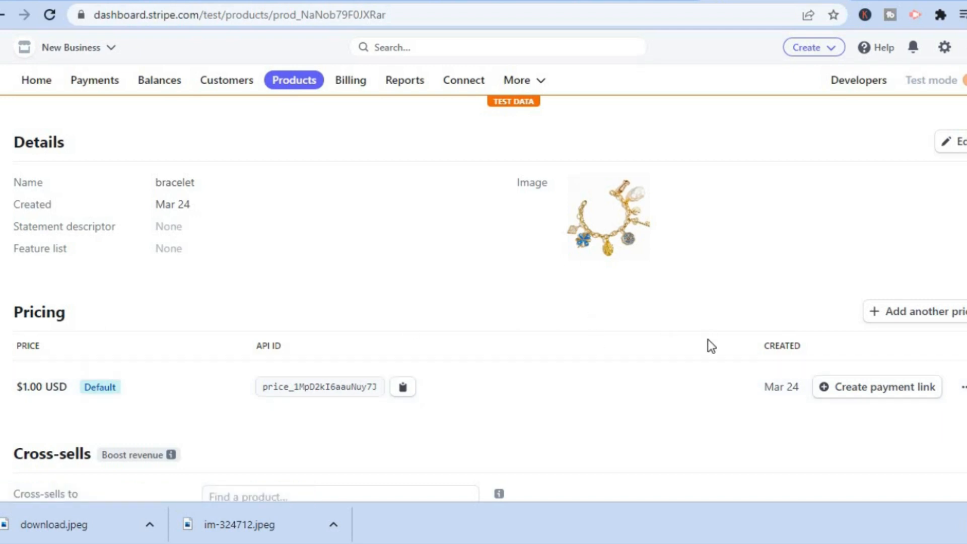
{"action": "left_click", "coordinate": [855, 396]}
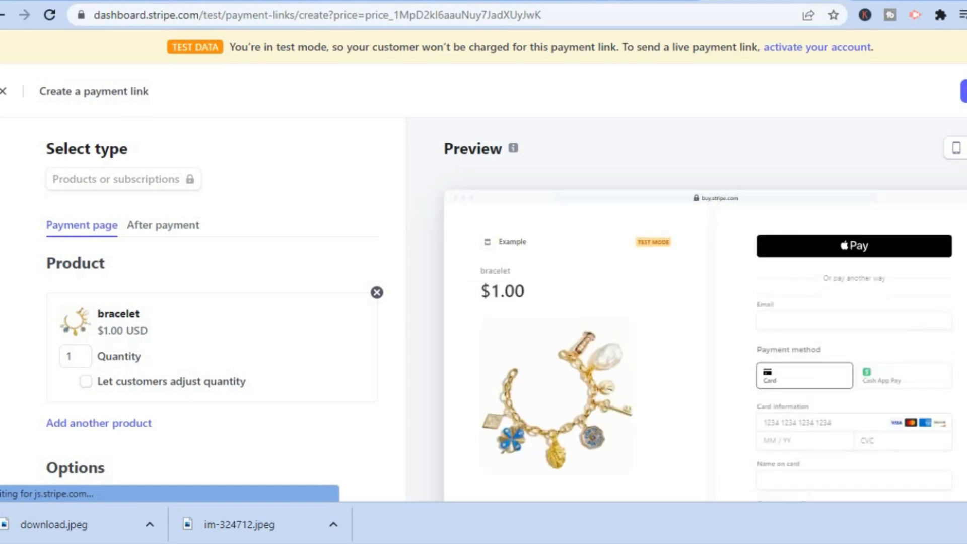
Step: Review the payment page options and create the payment link for one bracelet, leaving all the optional settings off
{"action": "scroll", "coordinate": [504, 302], "scroll_direction": "down", "scroll_amount": 4}
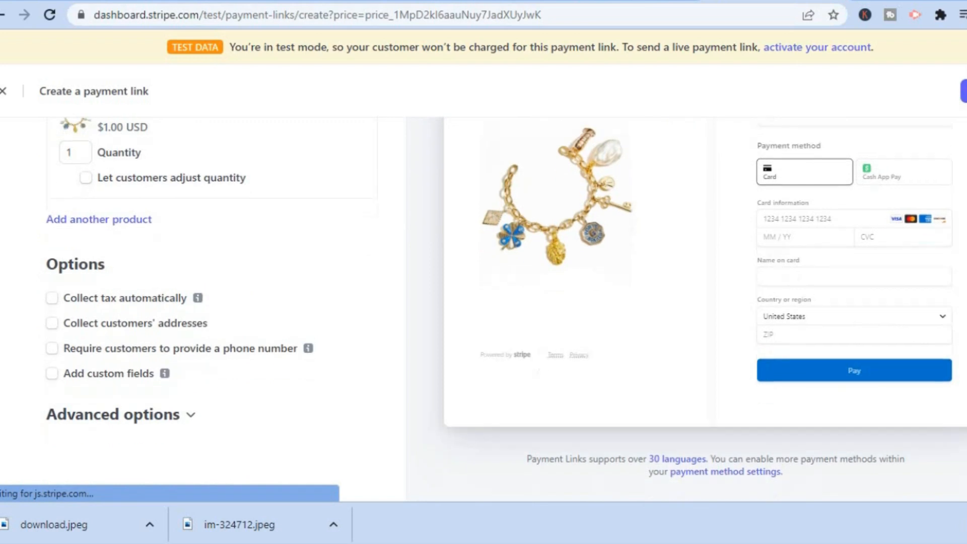
{"action": "scroll", "coordinate": [483, 309], "scroll_direction": "up", "scroll_amount": 2}
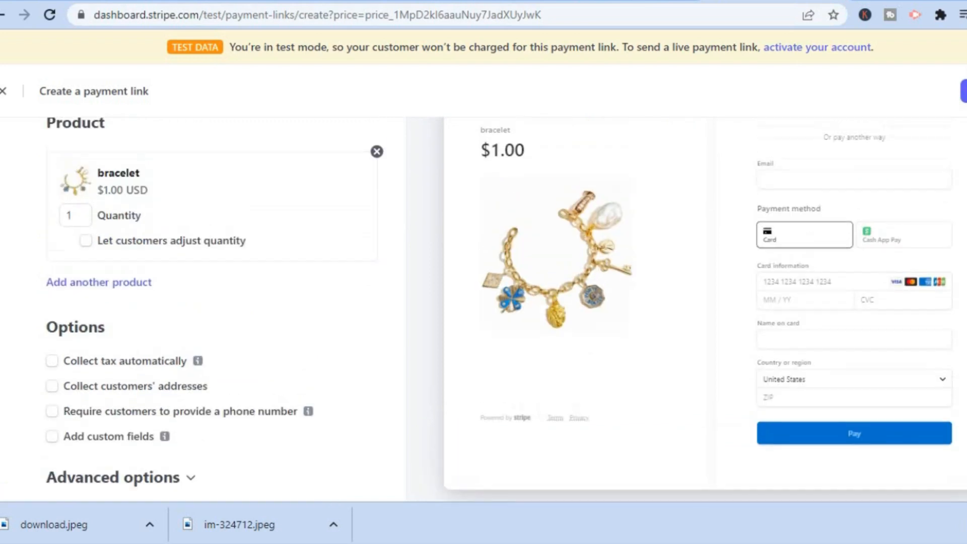
{"action": "scroll", "coordinate": [306, 347], "scroll_direction": "up", "scroll_amount": 1}
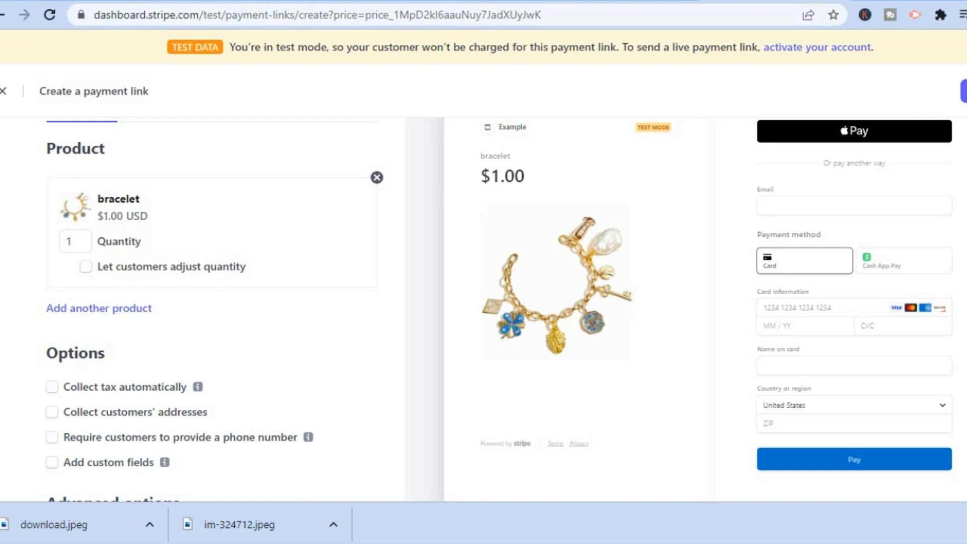
{"action": "scroll", "coordinate": [484, 309], "scroll_direction": "down", "scroll_amount": 2}
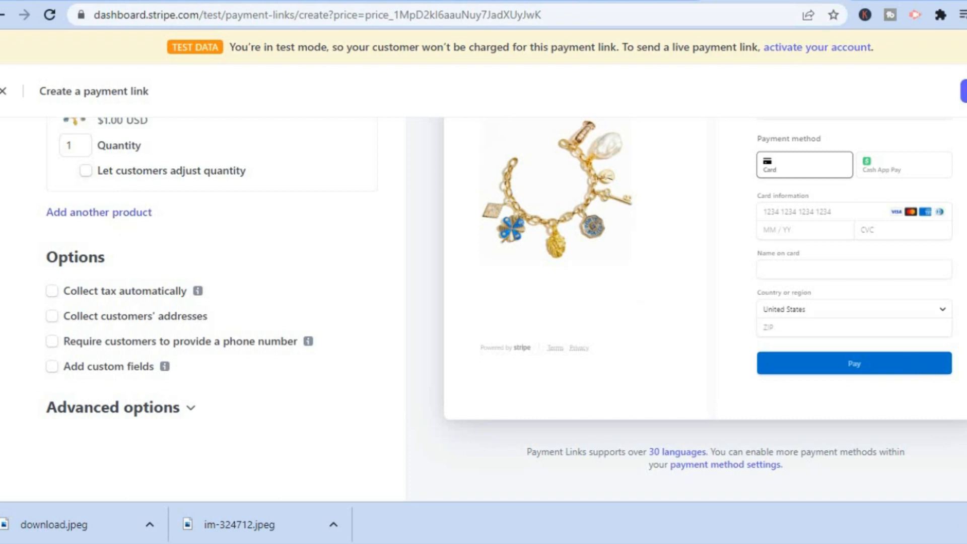
{"action": "scroll", "coordinate": [484, 309], "scroll_direction": "up", "scroll_amount": 4}
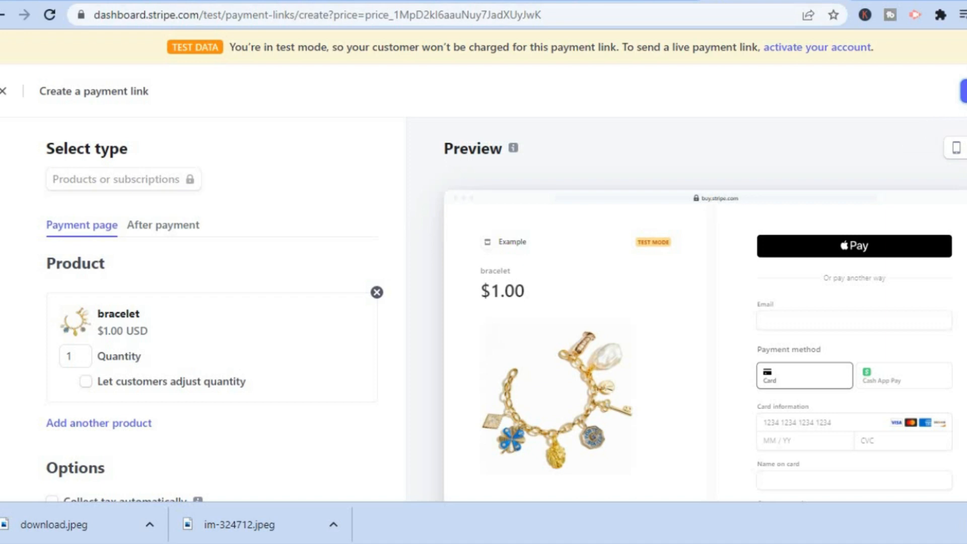
{"action": "left_click", "coordinate": [964, 91]}
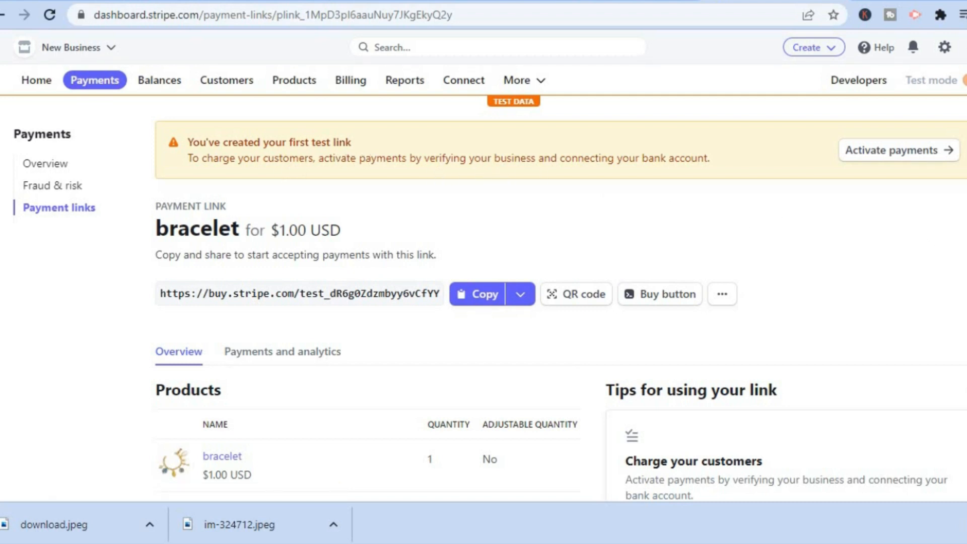
Step: Copy the bracelet's payment link and switch to the Google Sites editor
{"action": "scroll", "coordinate": [409, 277], "scroll_direction": "down", "scroll_amount": 1}
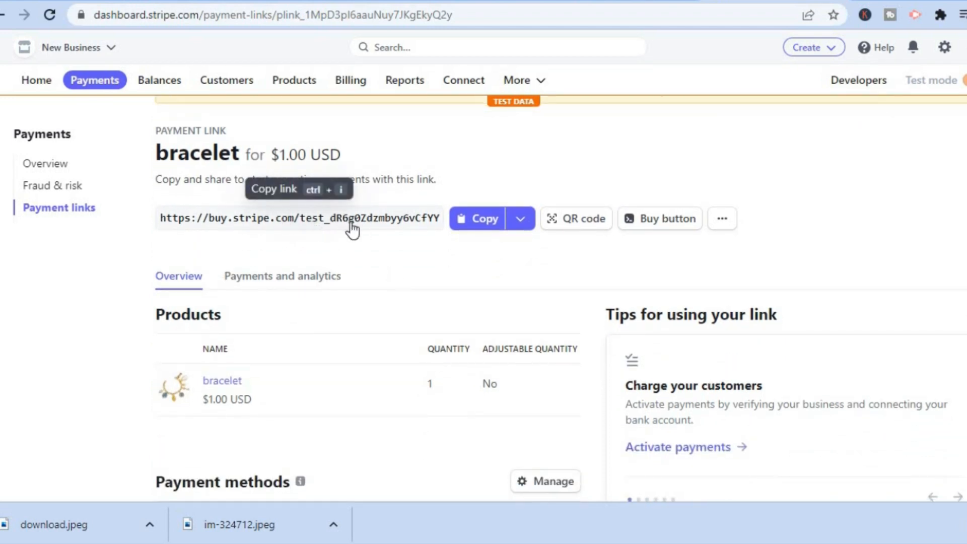
{"action": "left_click", "coordinate": [475, 231]}
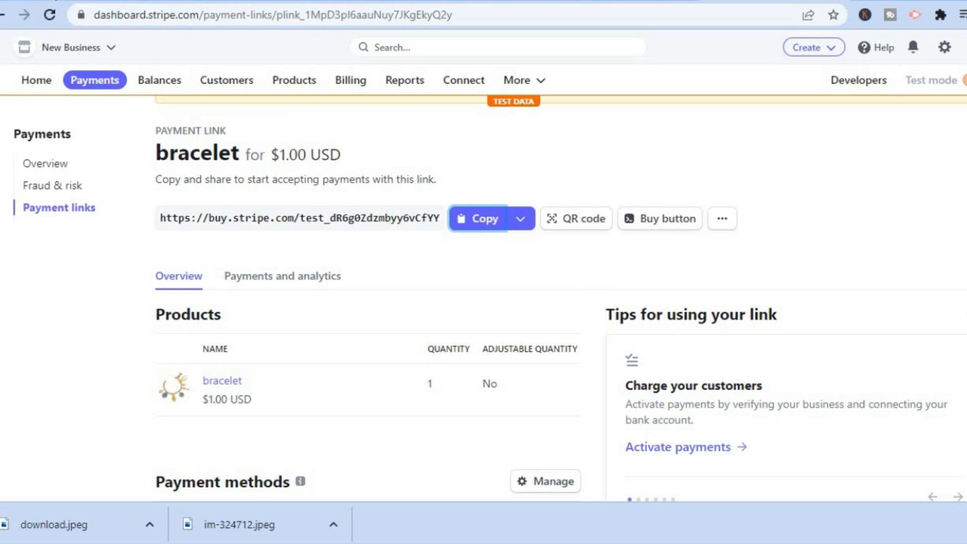
{"action": "left_click", "coordinate": [52, 0]}
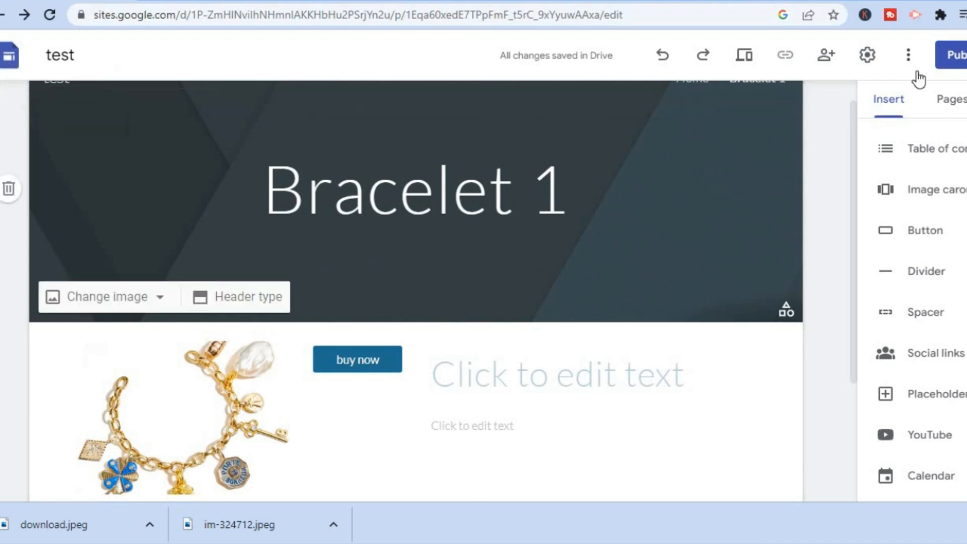
Step: Open the site's Home page at the Friendship Bracelet section with the PayPal buttons
{"action": "left_click", "coordinate": [954, 103]}
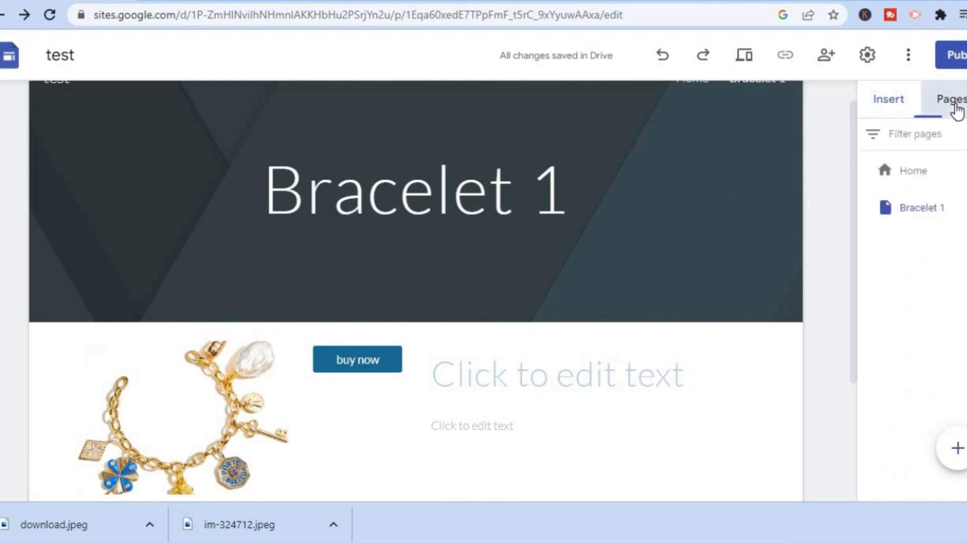
{"action": "left_click", "coordinate": [918, 175]}
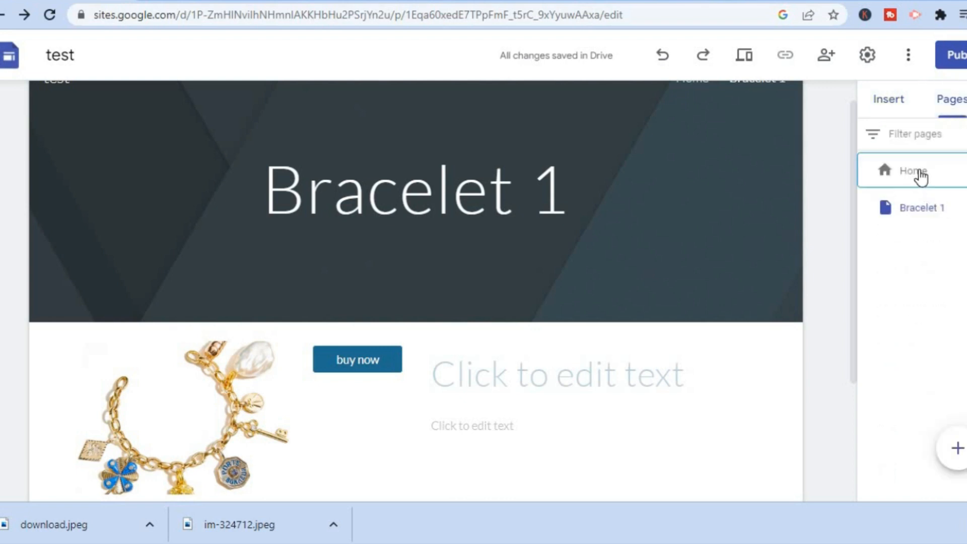
{"action": "left_click_drag", "start_coordinate": [851, 246], "coordinate": [831, 368]}
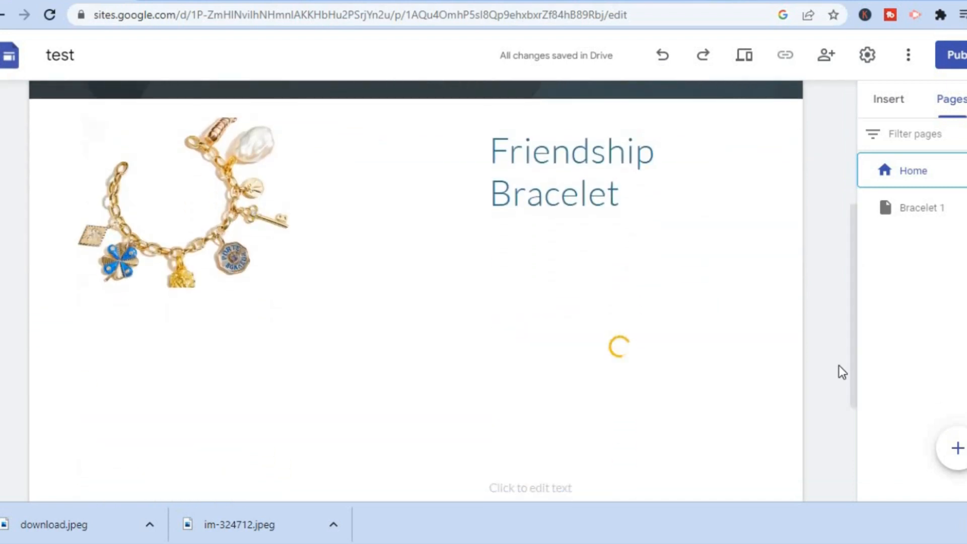
{"action": "scroll", "coordinate": [853, 376], "scroll_direction": "down", "scroll_amount": 1}
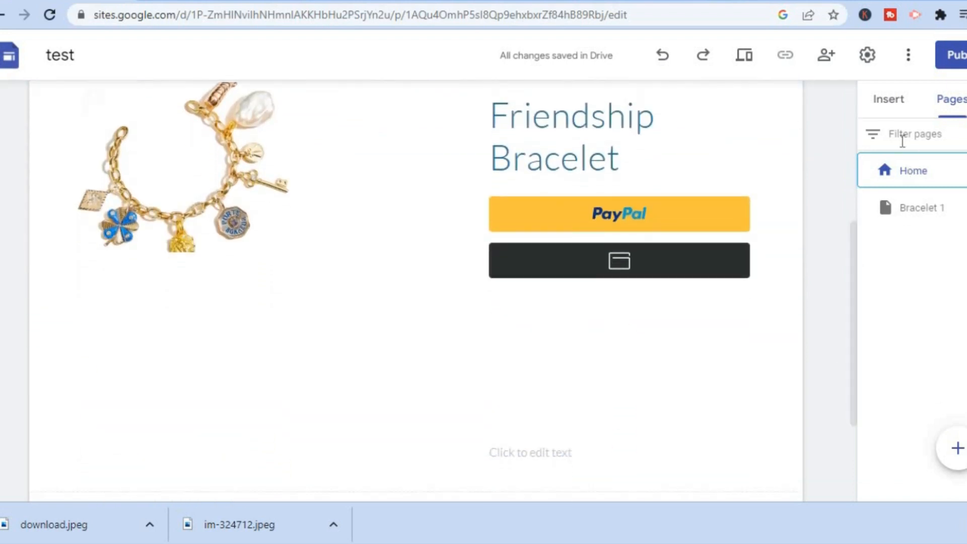
Step: Embed the copied Stripe payment link by URL as a whole page on the Home page
{"action": "left_click", "coordinate": [881, 121]}
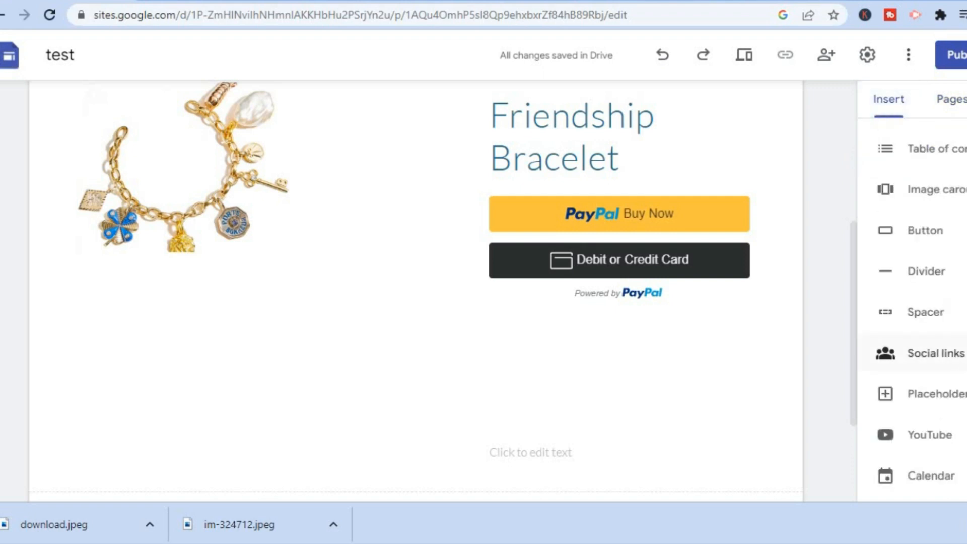
{"action": "scroll", "coordinate": [912, 302], "scroll_direction": "down", "scroll_amount": 2}
{"action": "scroll", "coordinate": [911, 302], "scroll_direction": "up", "scroll_amount": 5}
{"action": "scroll", "coordinate": [912, 302], "scroll_direction": "up", "scroll_amount": 1}
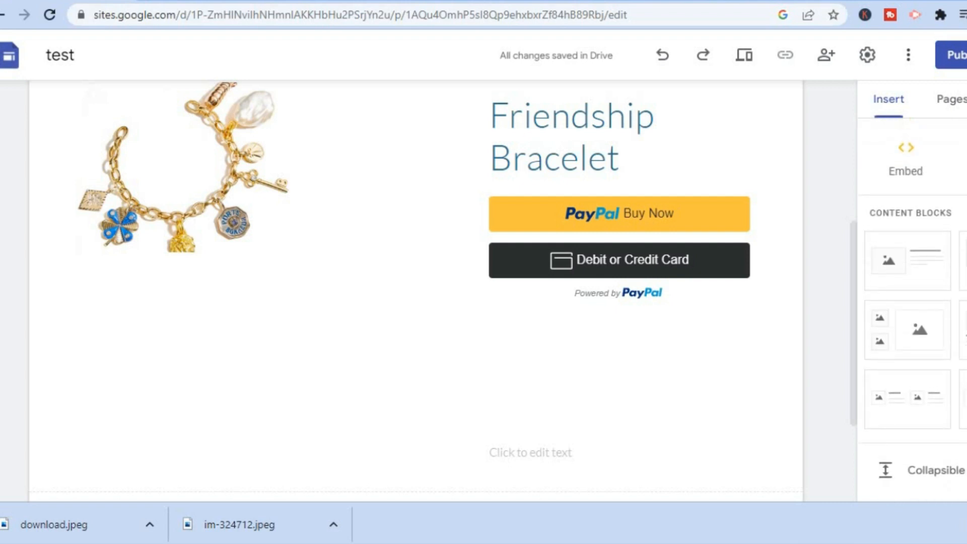
{"action": "scroll", "coordinate": [911, 302], "scroll_direction": "up", "scroll_amount": 1}
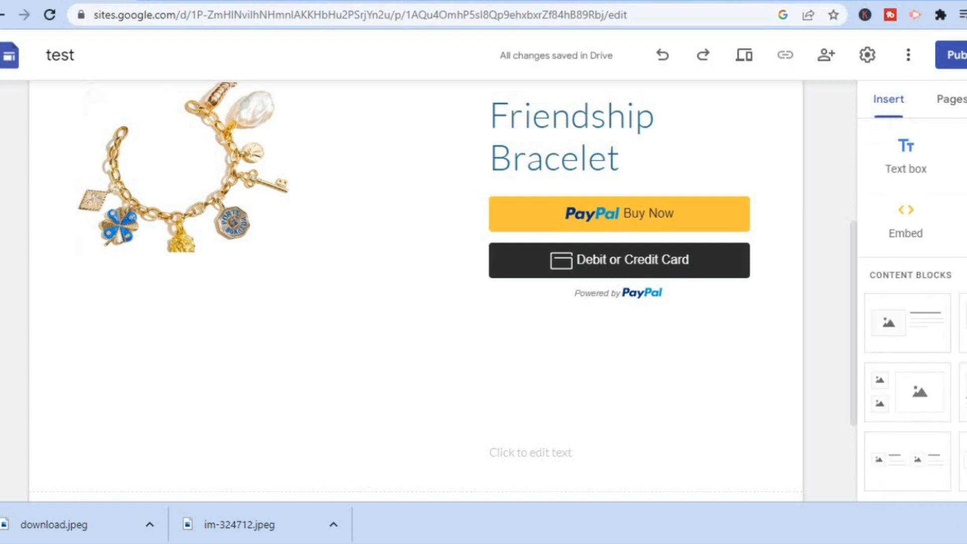
{"action": "left_click", "coordinate": [902, 217]}
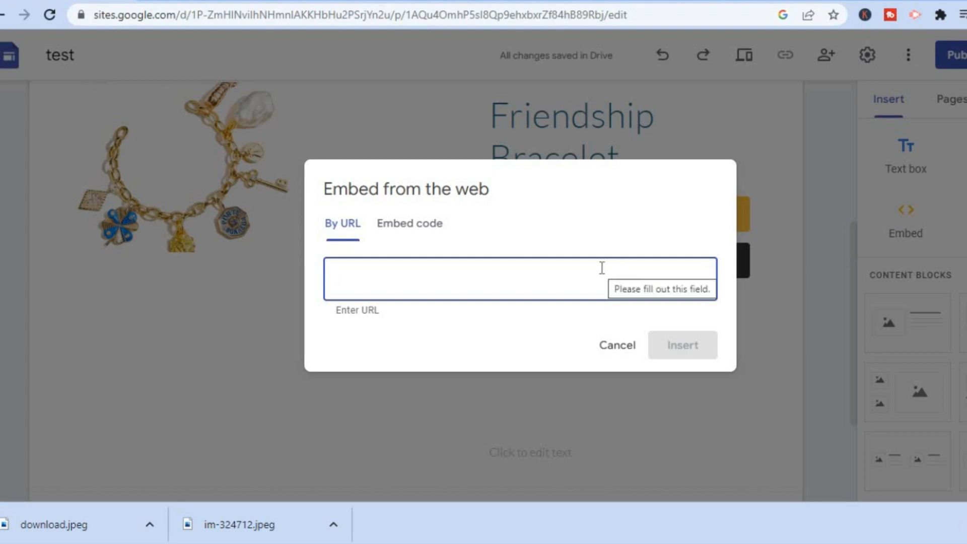
{"action": "right_click", "coordinate": [494, 288]}
{"action": "left_click", "coordinate": [551, 138]}
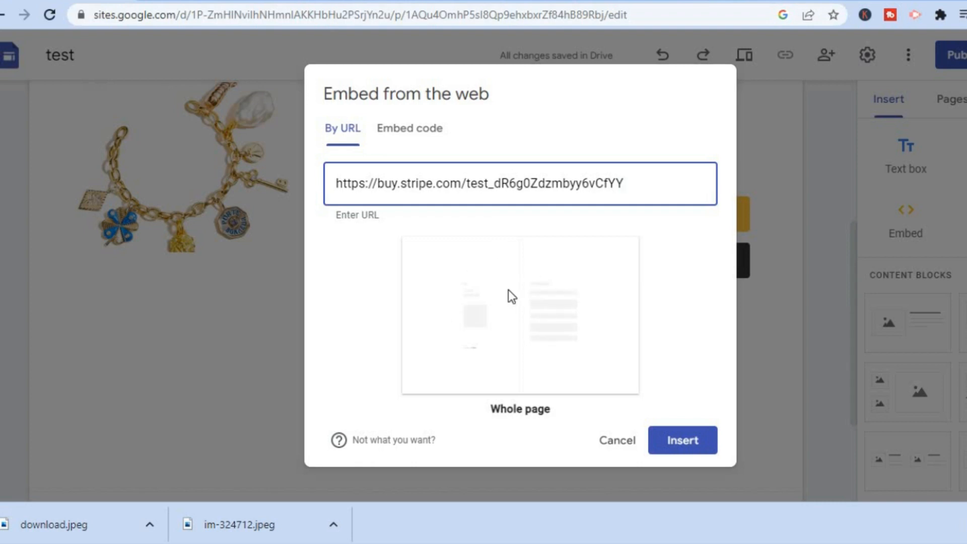
{"action": "left_click", "coordinate": [696, 447]}
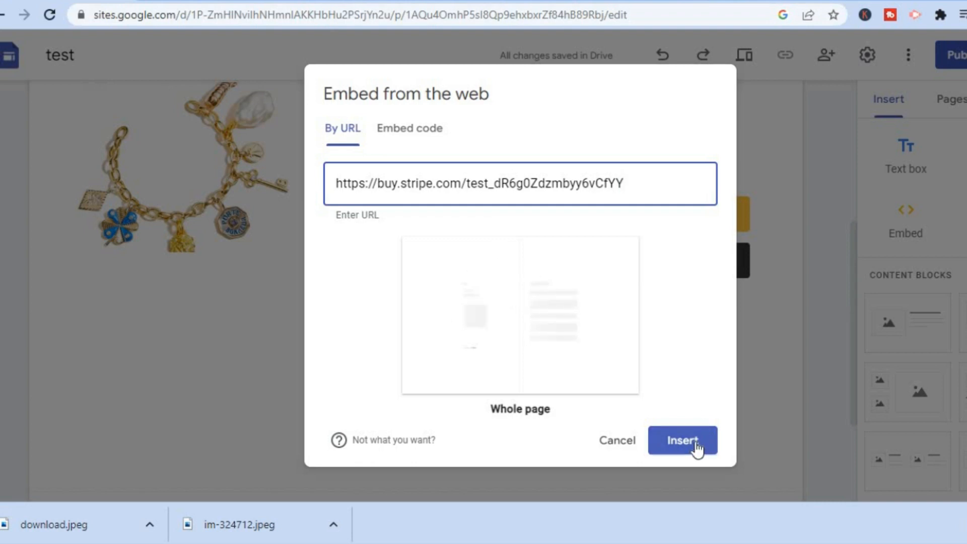
{"action": "left_click", "coordinate": [696, 447]}
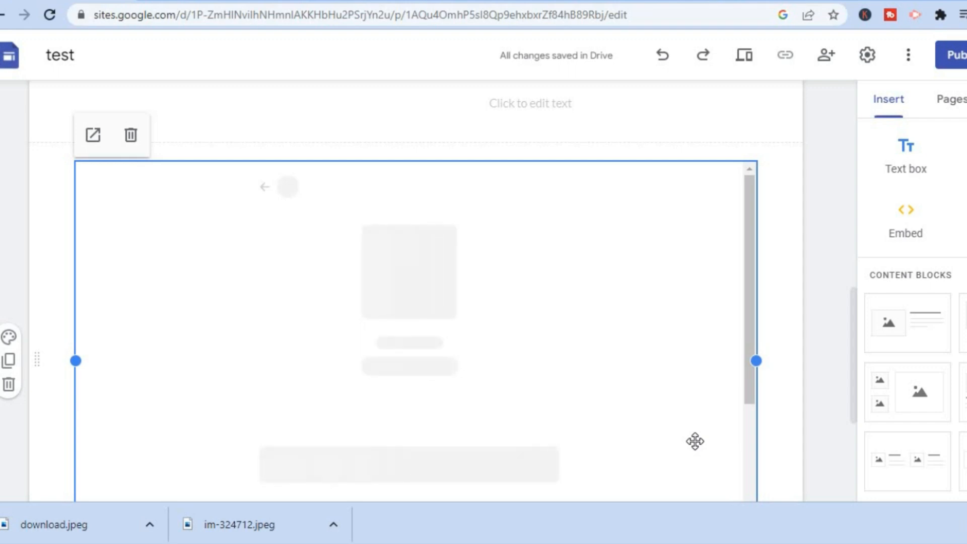
{"action": "left_click_drag", "start_coordinate": [747, 272], "coordinate": [750, 376]}
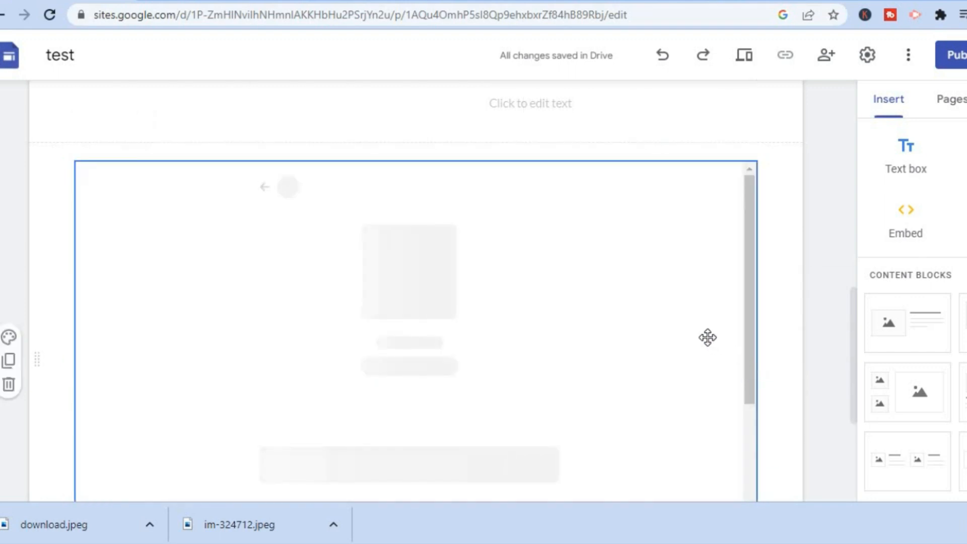
{"action": "left_click_drag", "start_coordinate": [852, 334], "coordinate": [857, 314]}
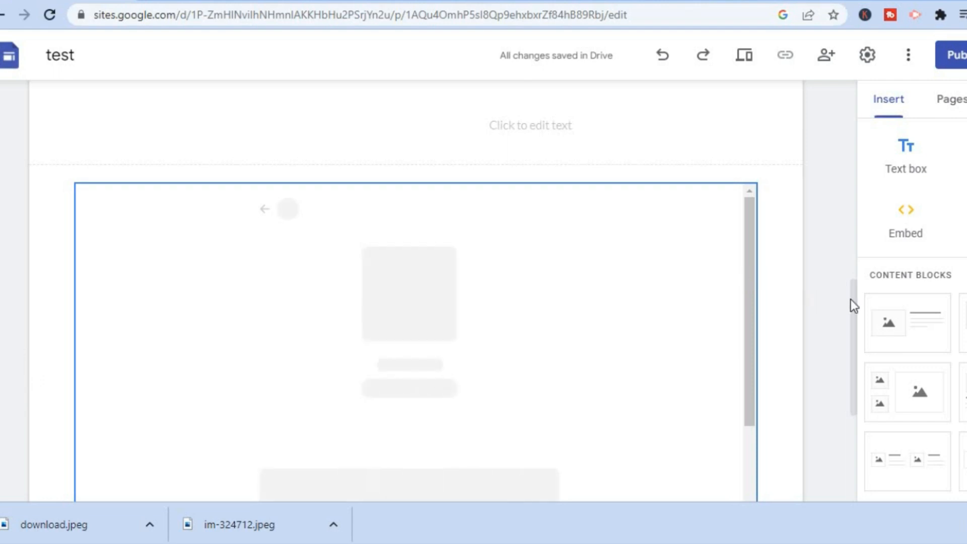
{"action": "left_click_drag", "start_coordinate": [851, 299], "coordinate": [849, 374]}
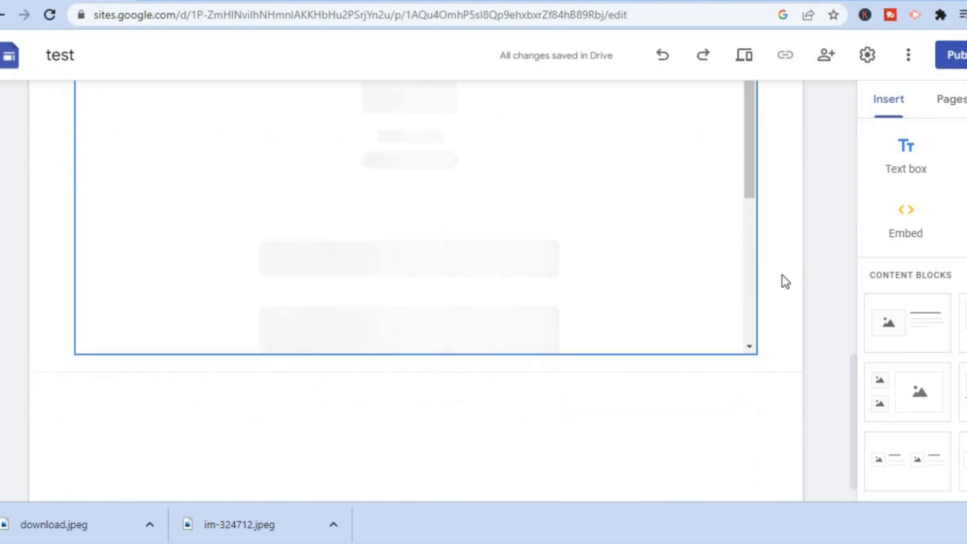